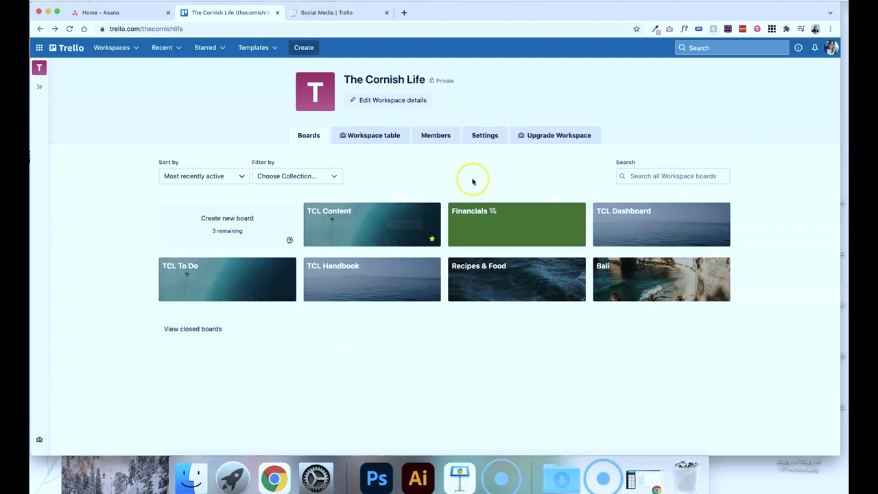
click(137, 51)
click(136, 51)
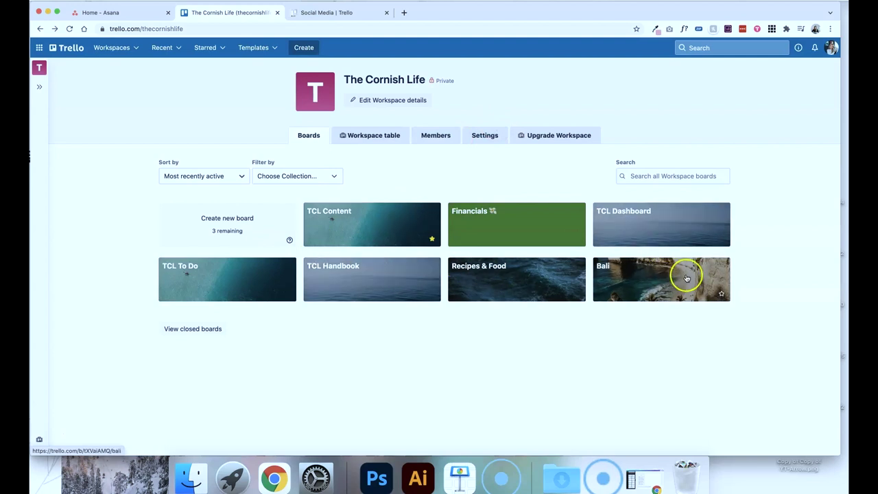
mouse_move(290, 240)
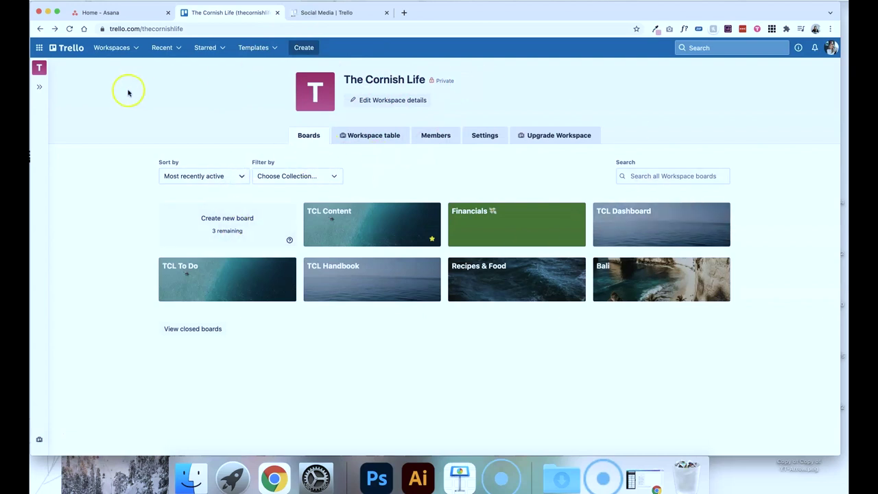
click(127, 48)
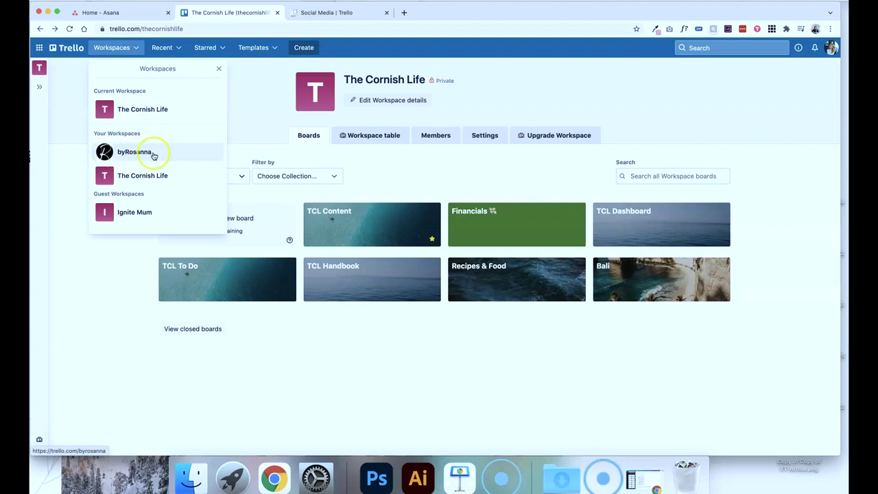
click(277, 89)
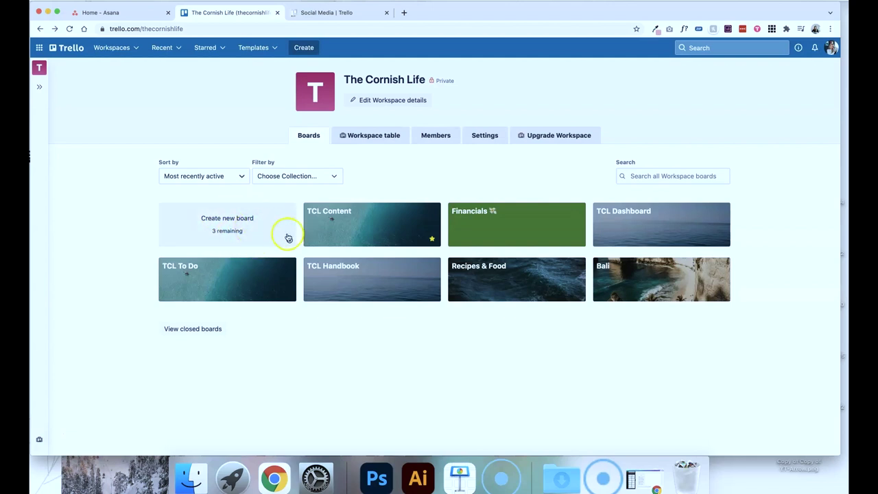
Step: Start a new board titled "Content Calendar" in The Cornish Life workspace
click(230, 230)
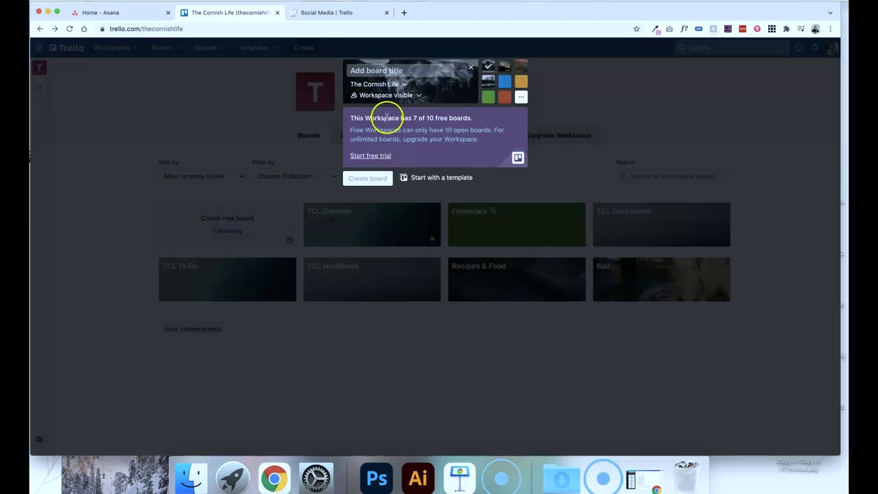
text(Contebt)
key(BackSpace)
key(BackSpace)
text(nt Calendar)
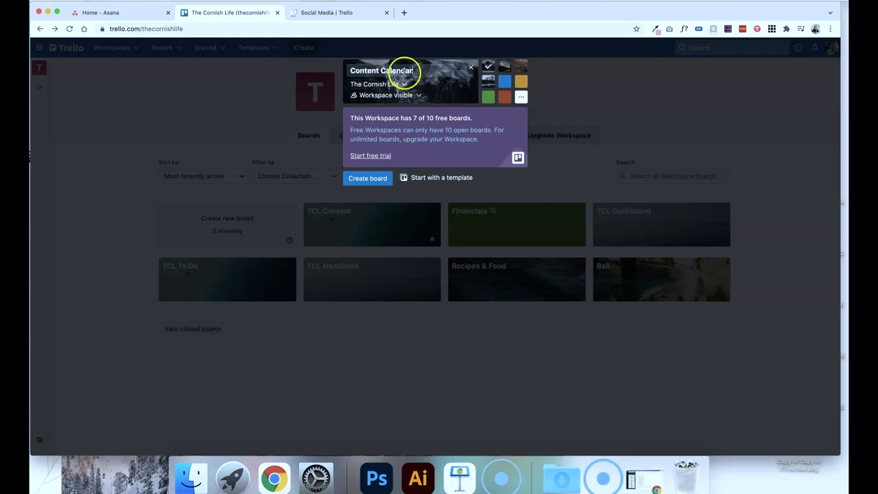
Step: Search the Unsplash photos for "white", set the pale pampas-grass photo as the board background and create the board
click(519, 97)
click(595, 90)
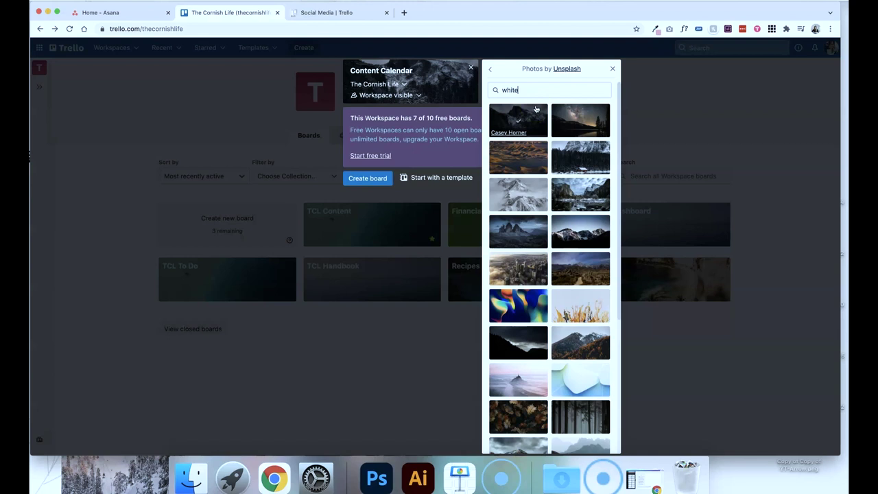
scroll(572, 243, down, 5)
click(514, 260)
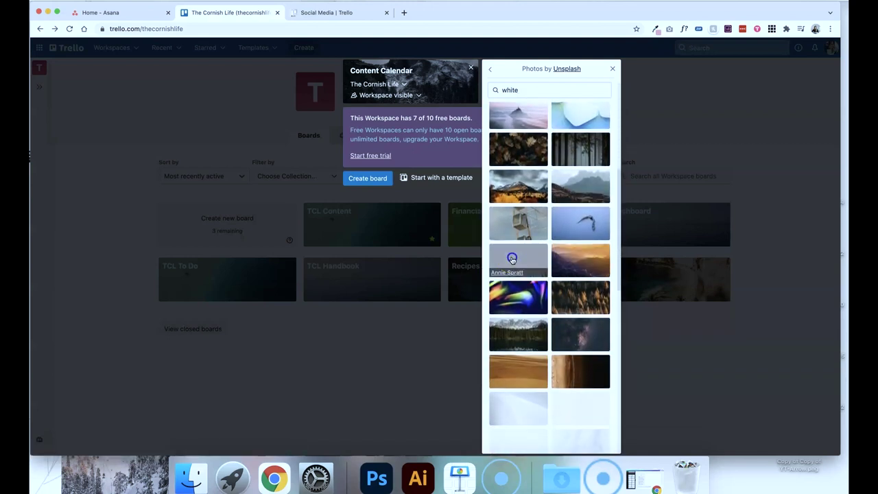
click(367, 177)
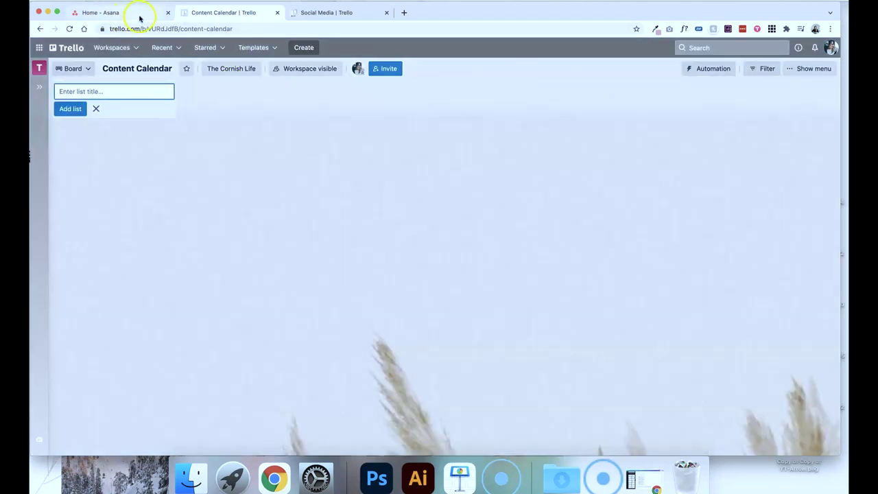
click(127, 14)
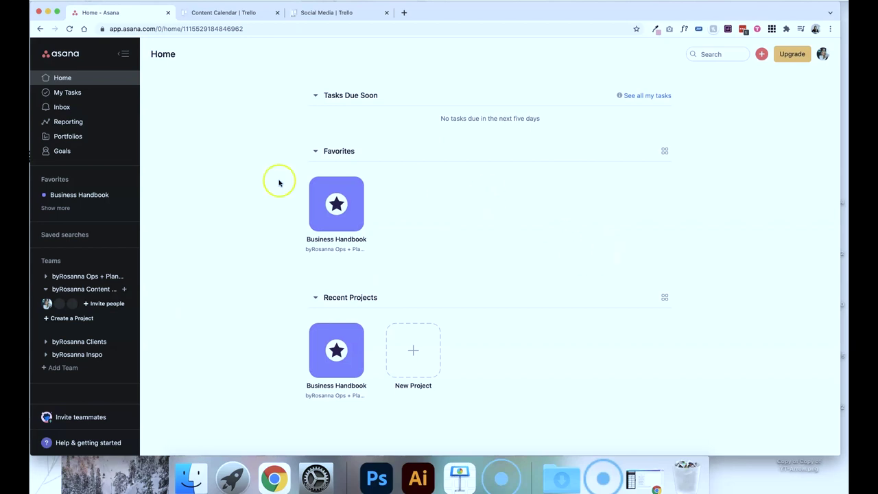
click(211, 15)
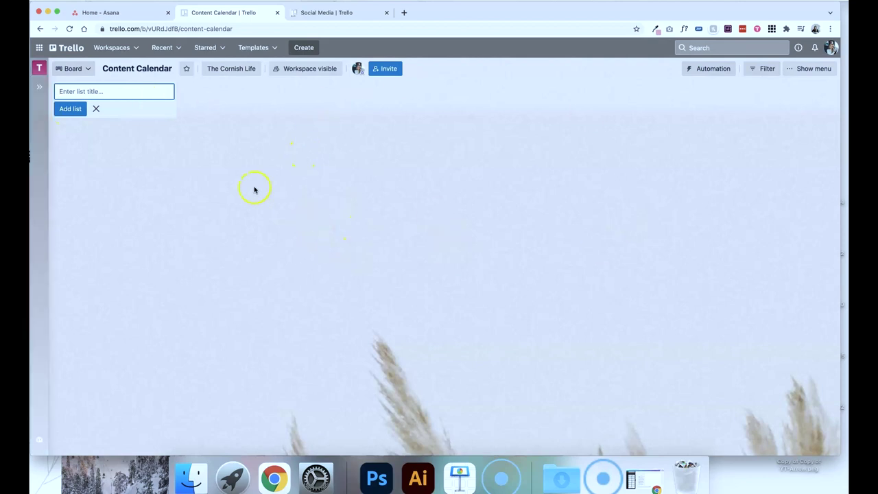
click(137, 137)
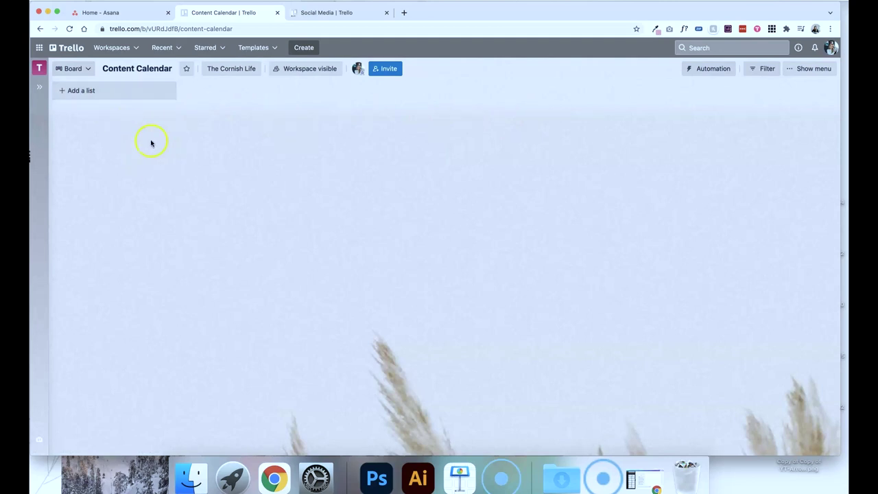
Step: Add four lists named Ideas, To Do, Scheduled and Done to the Content Calendar board
click(131, 93)
text((deas)
key(Return)
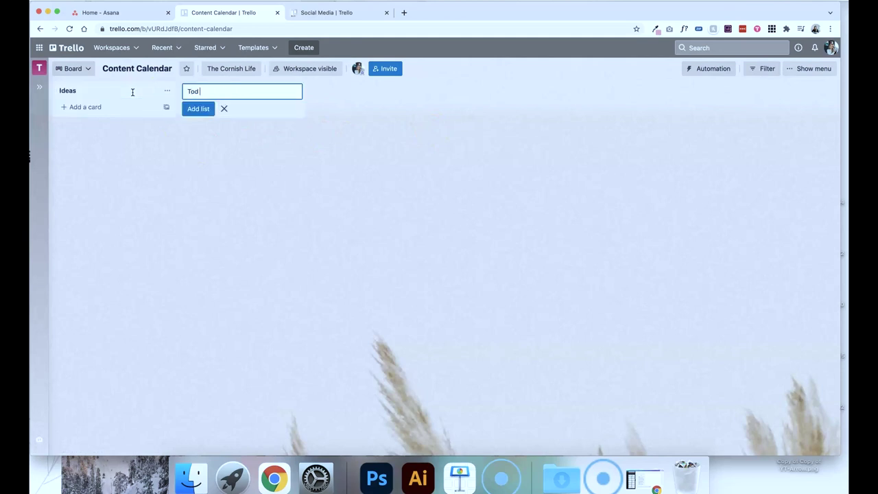
key(Return)
text(Scheduled)
key(Return)
text(Do)
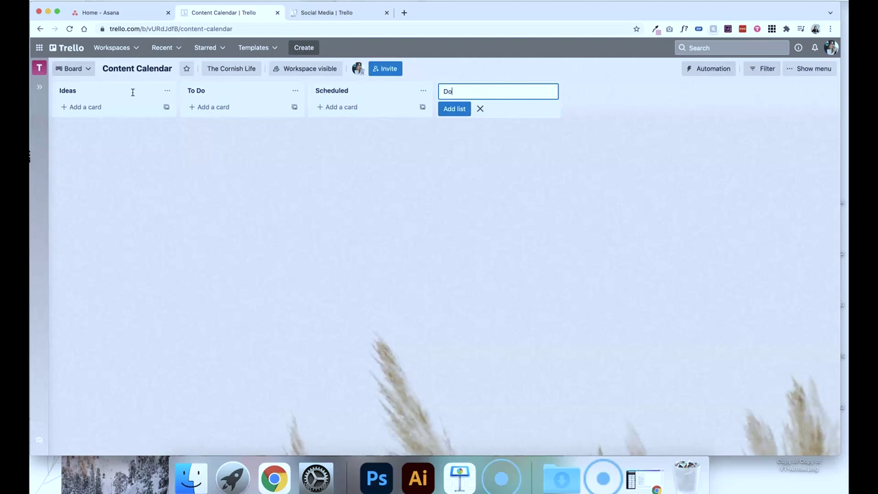
text(ne)
key(Return)
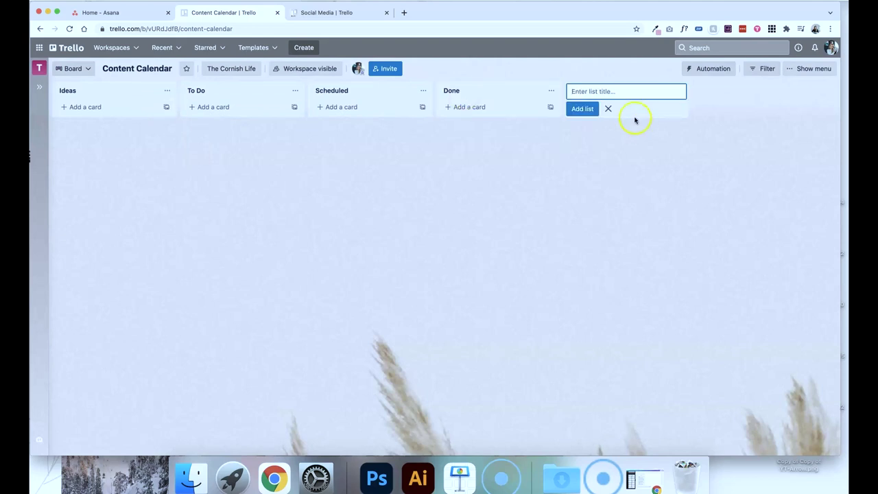
click(609, 109)
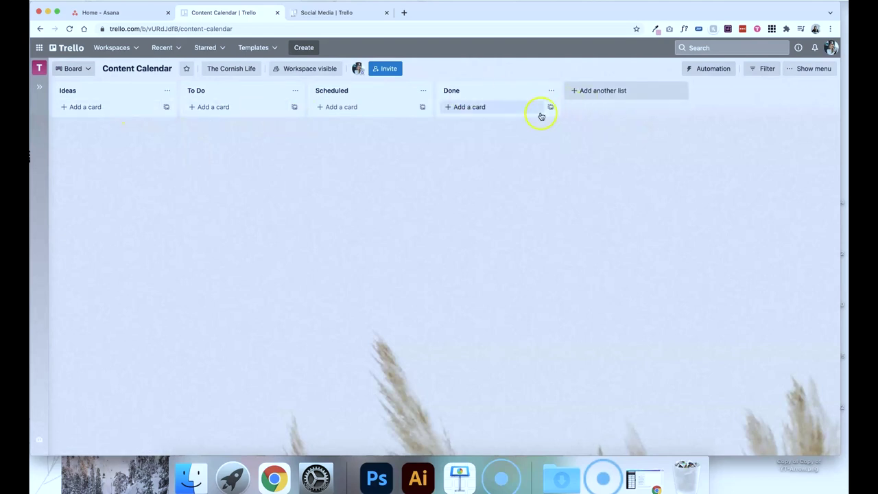
Step: Add a card titled "Trello vs Asana" to the Ideas list
click(100, 111)
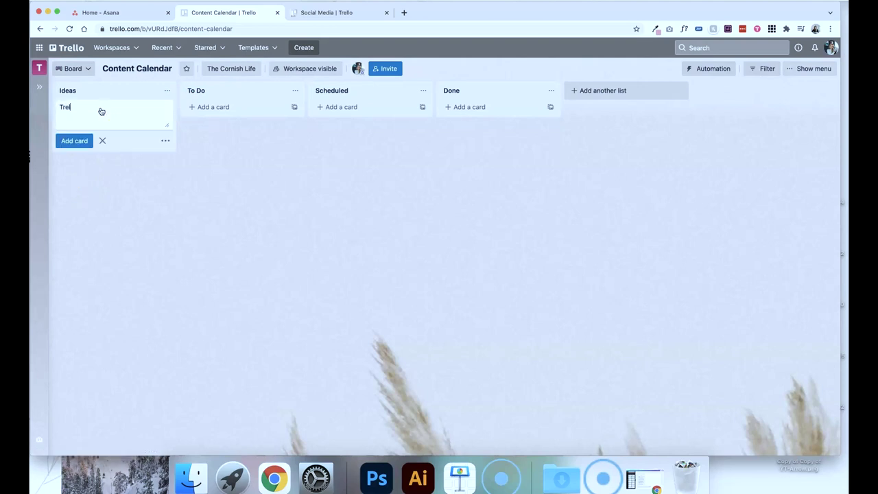
text(Trello vs Asana)
key(Return)
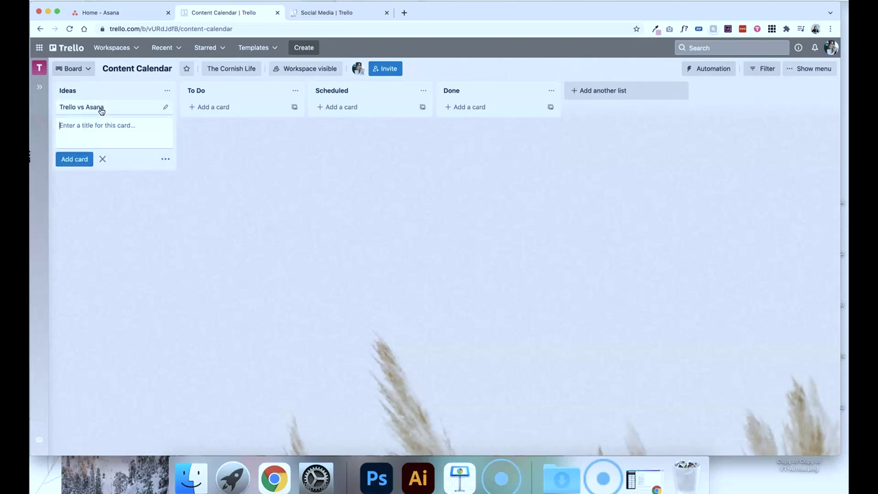
click(103, 159)
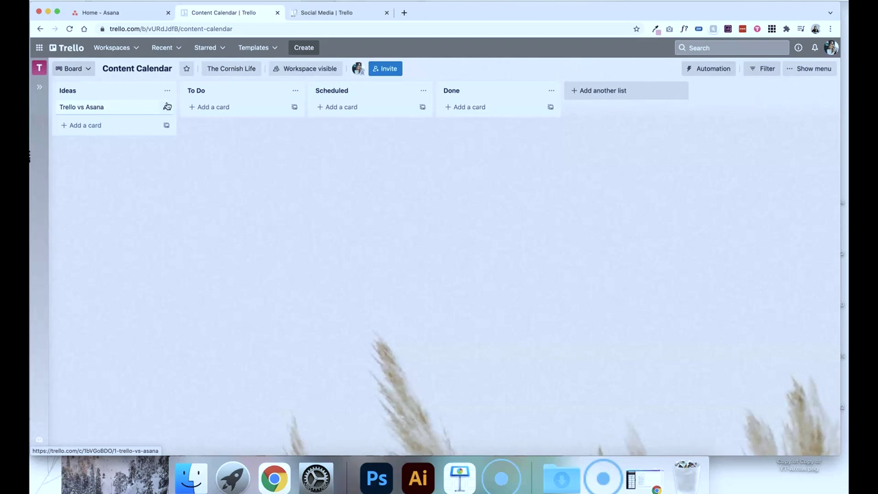
click(754, 49)
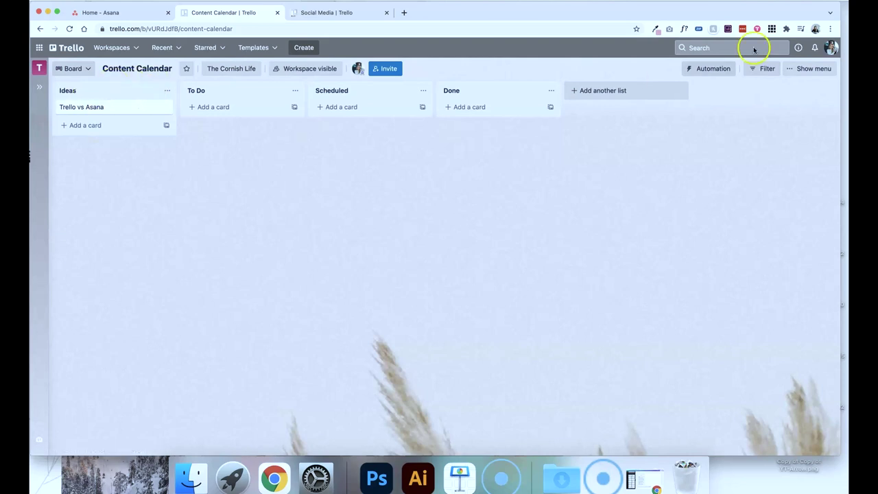
Step: Add two more lists named Enquiry and Call Scheduled after the Done list
click(616, 90)
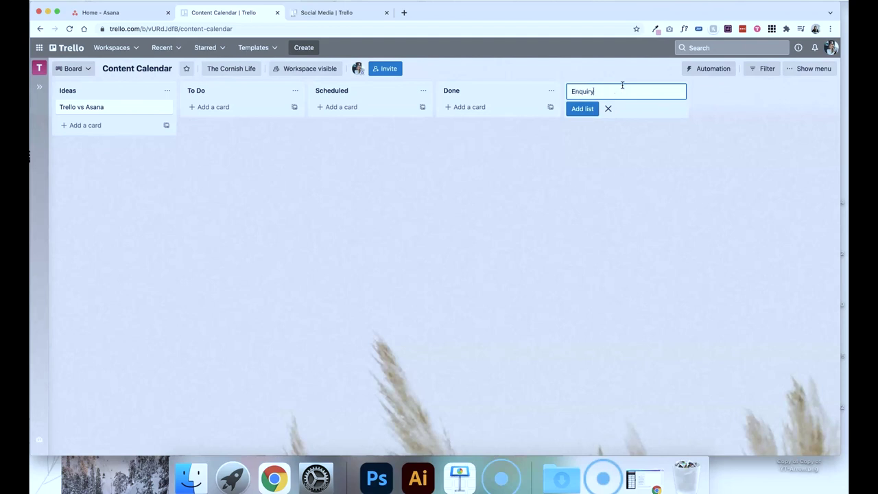
key(Return)
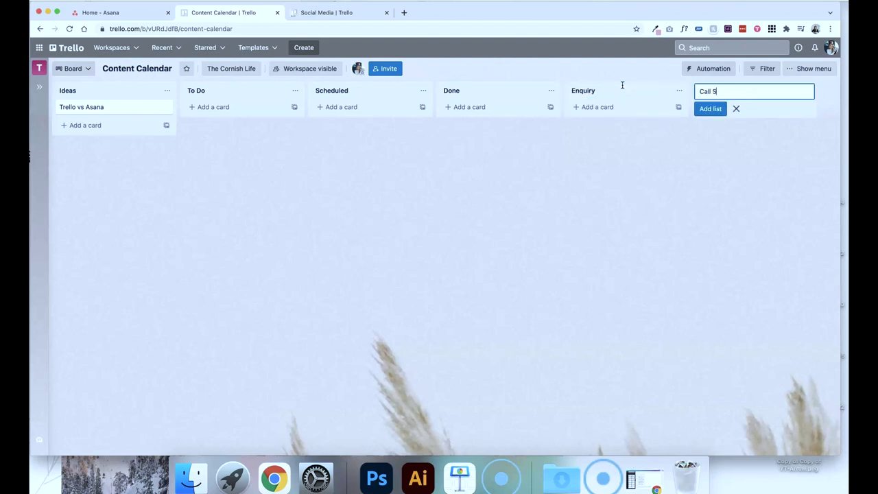
text(Call Scheduled)
key(Return)
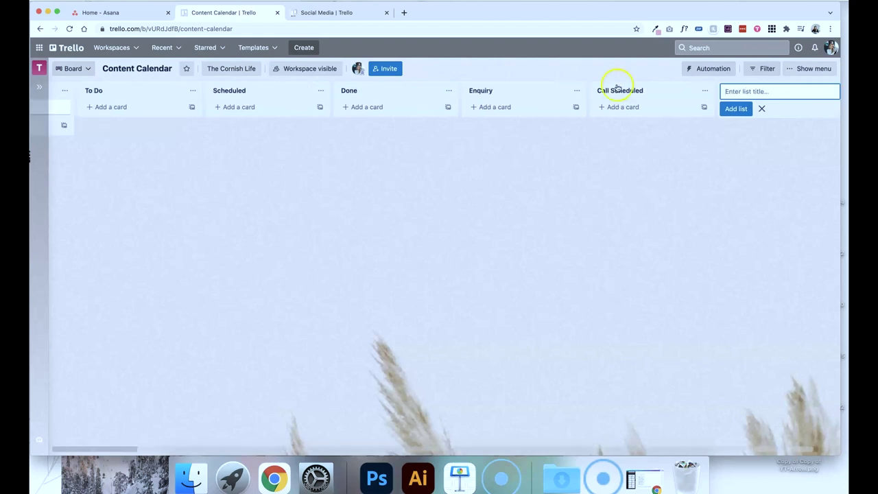
Step: Add a card titled "Name" to the Enquiry list and move it to the Call Scheduled list
click(505, 107)
text(Nam)
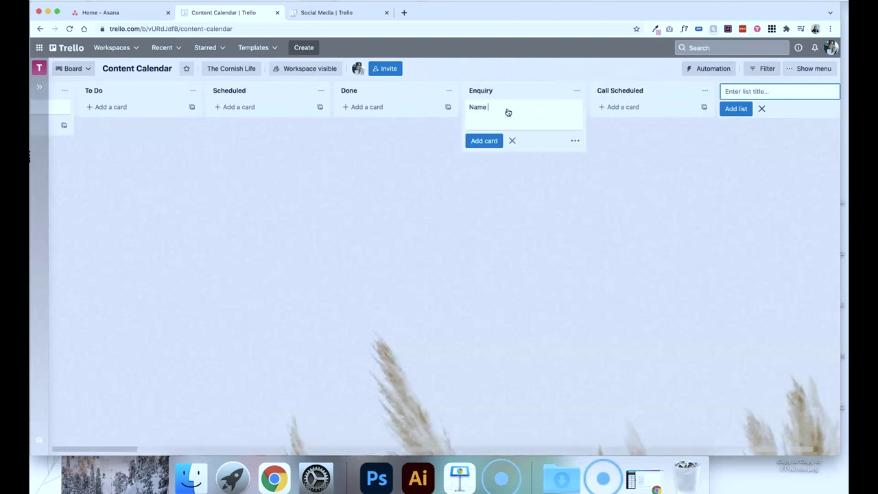
text(e)
key(Return)
click(468, 137)
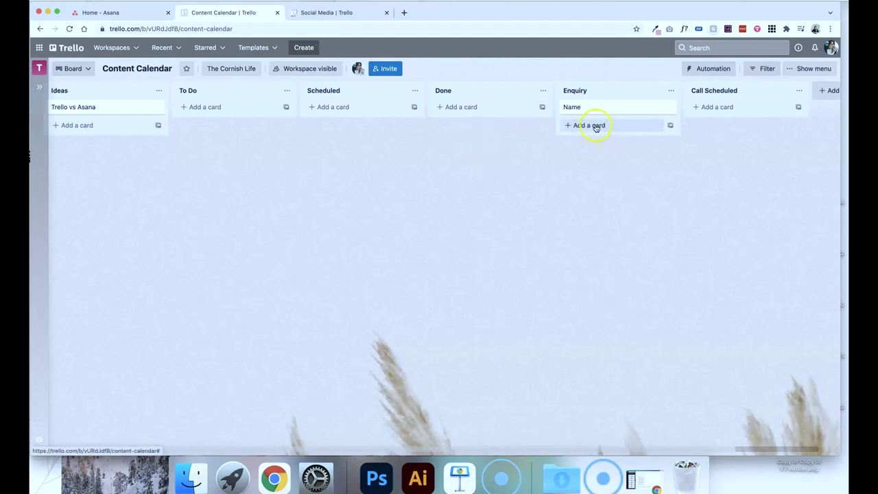
drag(592, 111, 704, 110)
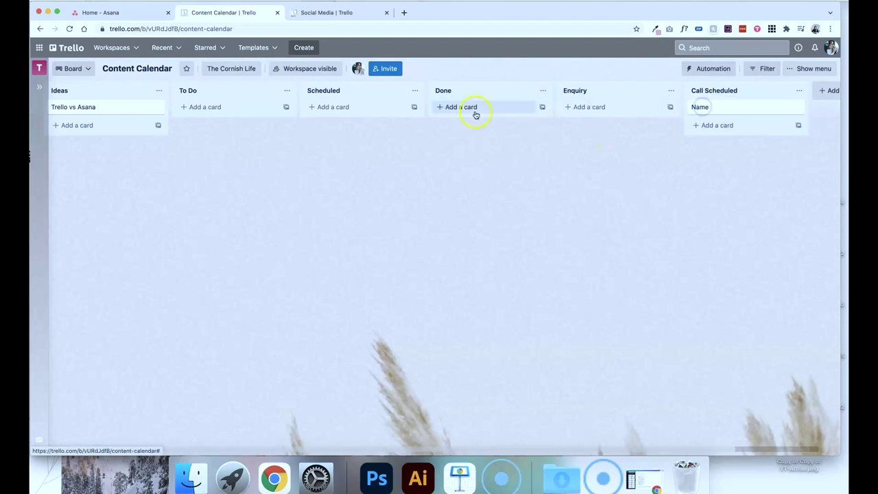
mouse_move(729, 107)
mouse_down()
mouse_move(601, 106)
mouse_move(725, 105)
mouse_up()
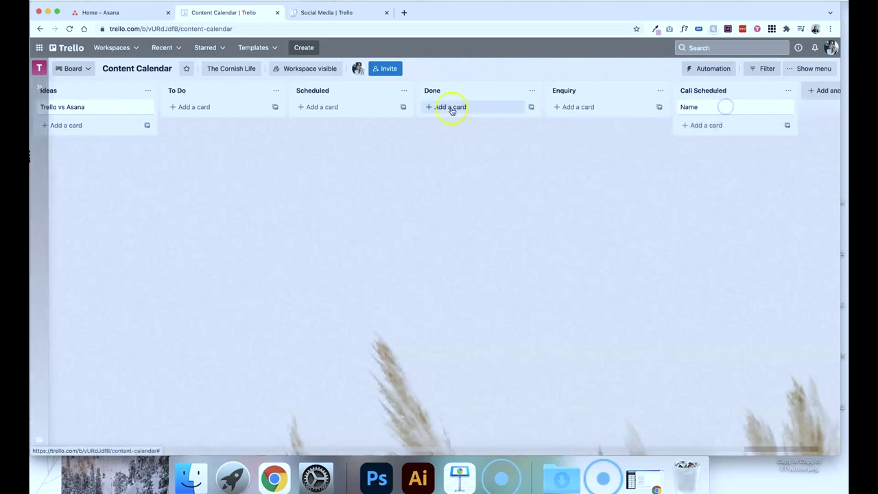
Step: Archive the Enquiry and Call Scheduled lists
scroll(95, 102, left, 1)
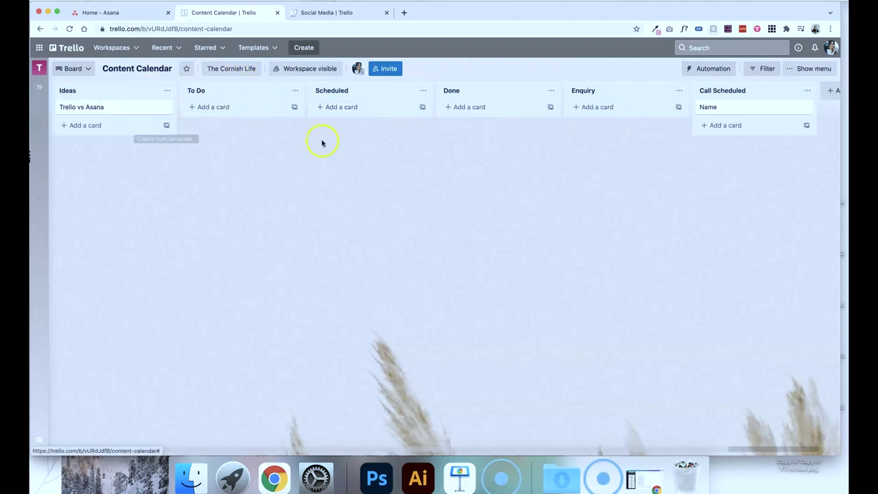
scroll(678, 131, right, 3)
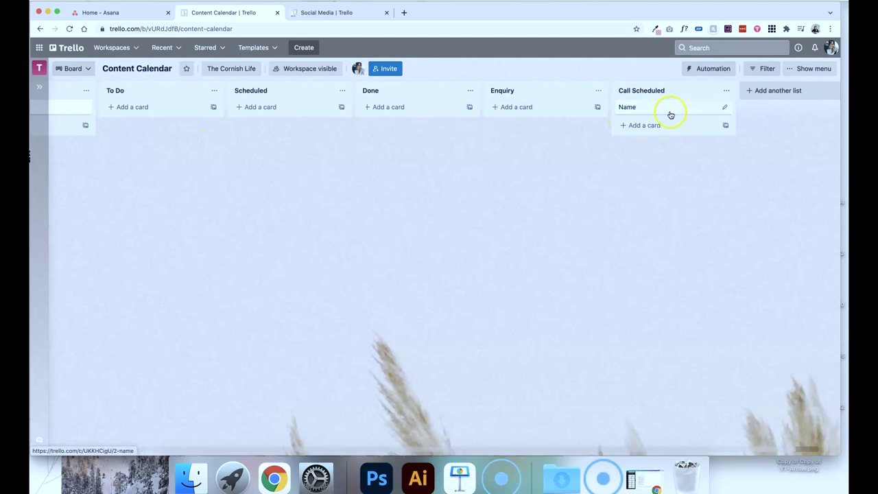
click(598, 91)
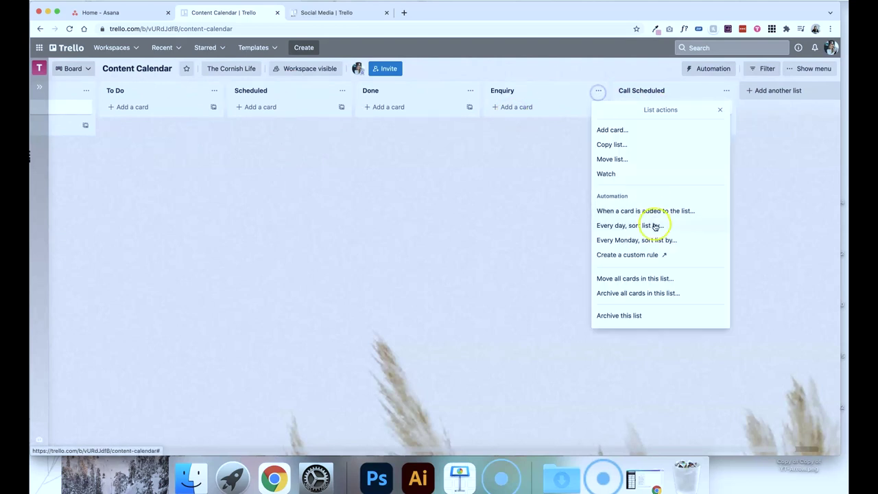
click(631, 317)
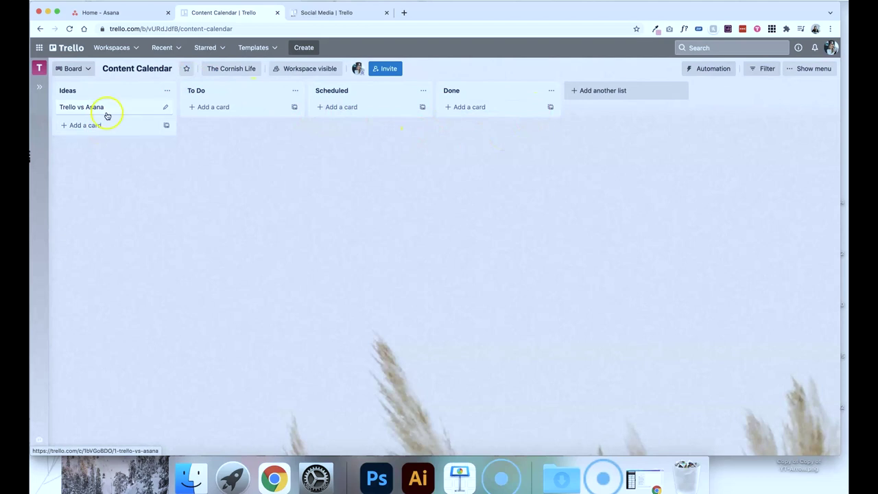
Step: Switch to Asana and start a blank project named "Content Calendar" in the byRosanna Content team
click(113, 14)
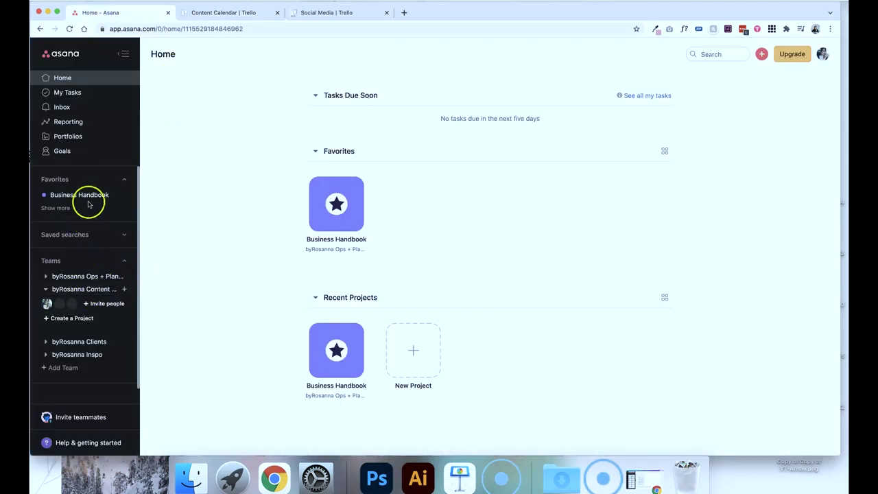
click(58, 316)
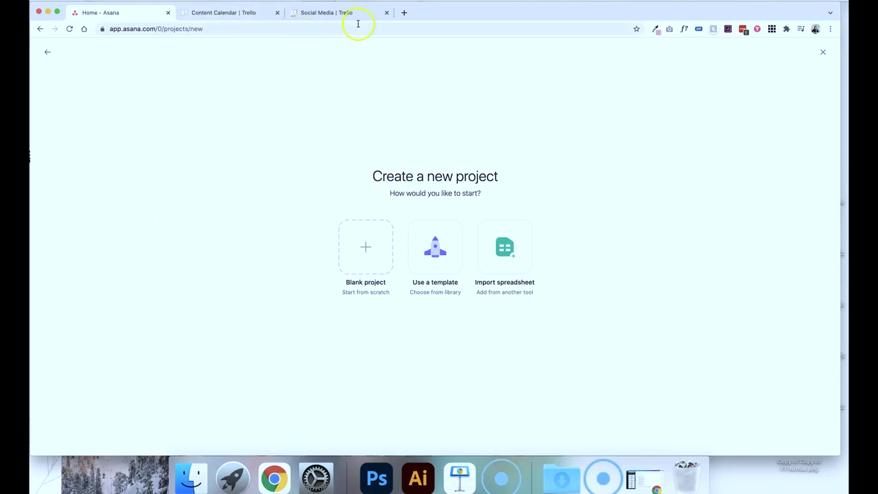
click(247, 14)
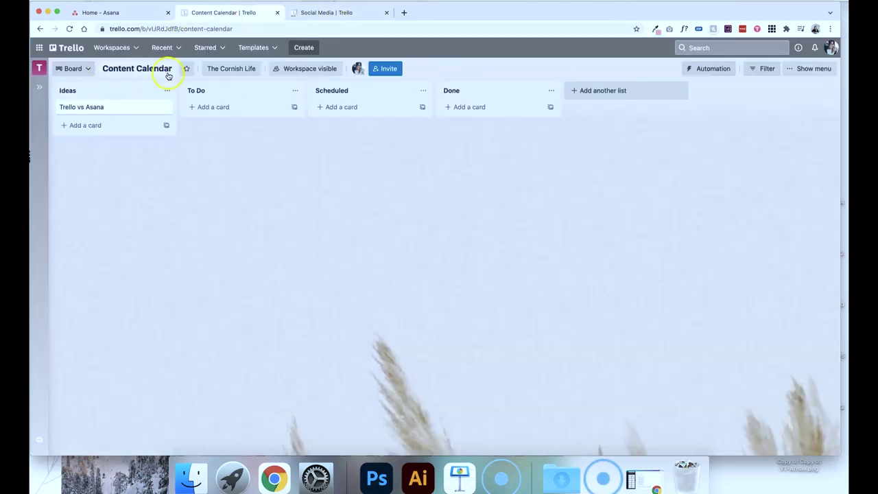
click(103, 16)
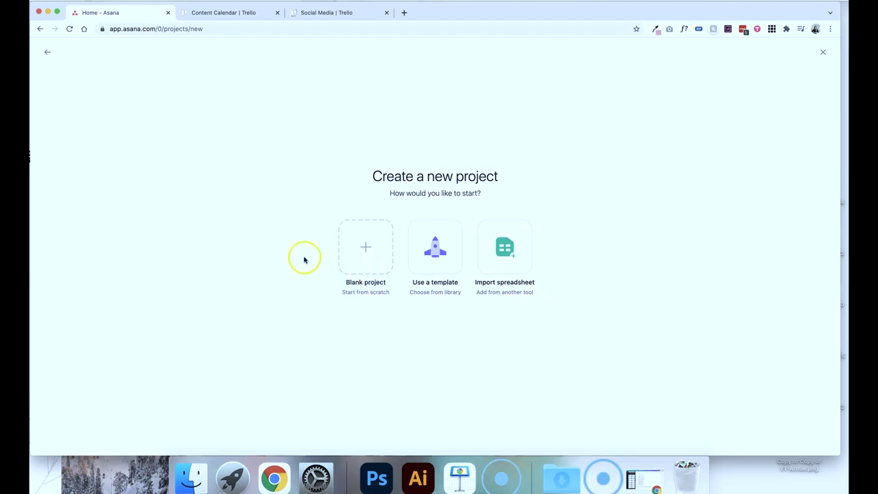
click(360, 242)
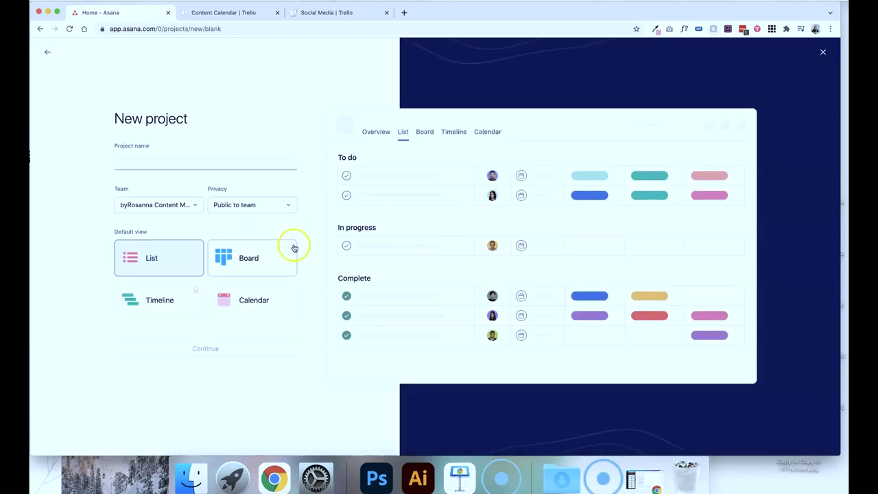
text(Con)
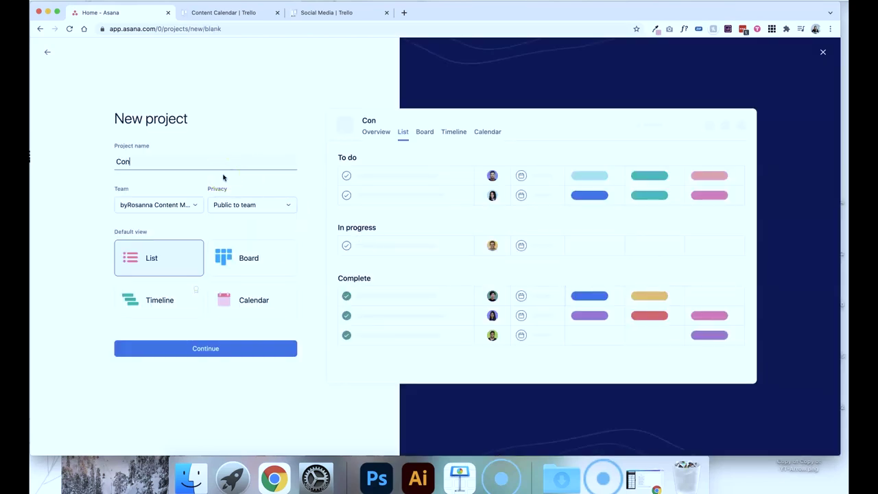
text(tent Calendar)
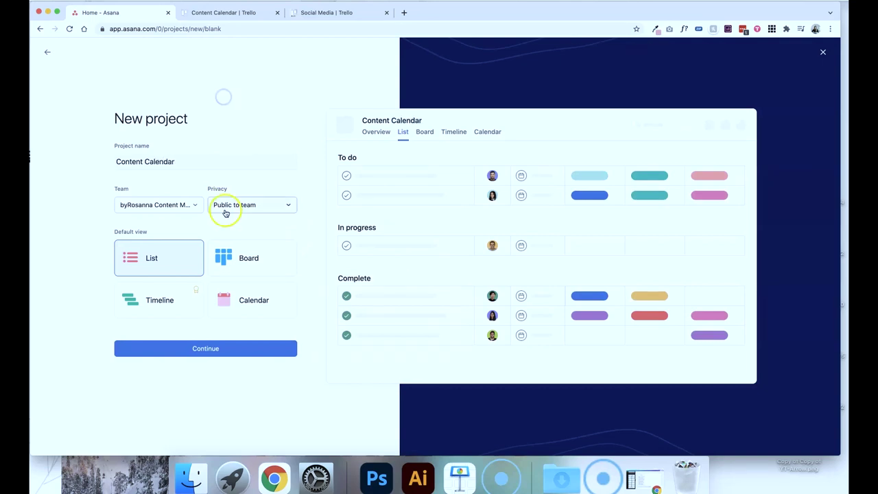
Step: Review the new project's team choices in Asana and compare them with the Trello board's visibility options
click(138, 205)
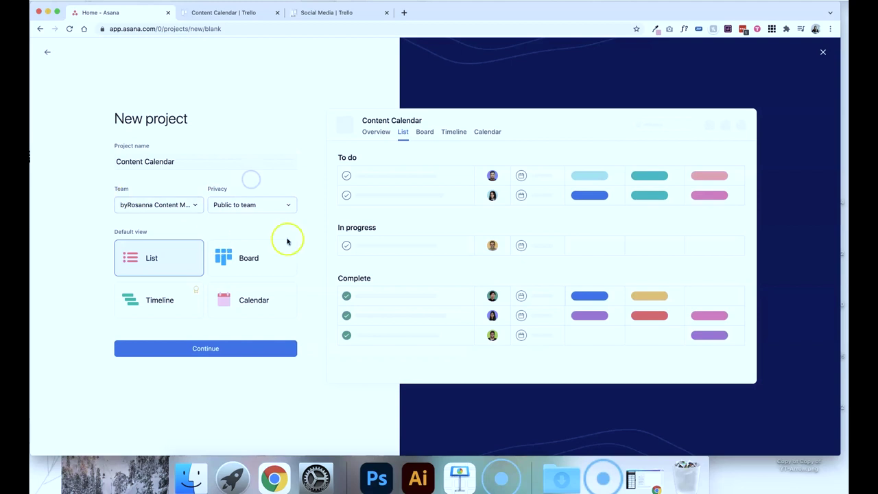
click(230, 13)
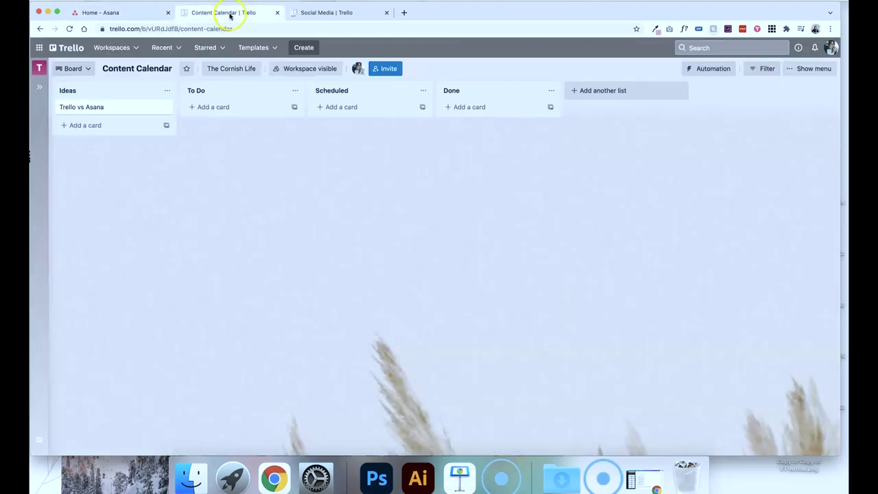
click(308, 70)
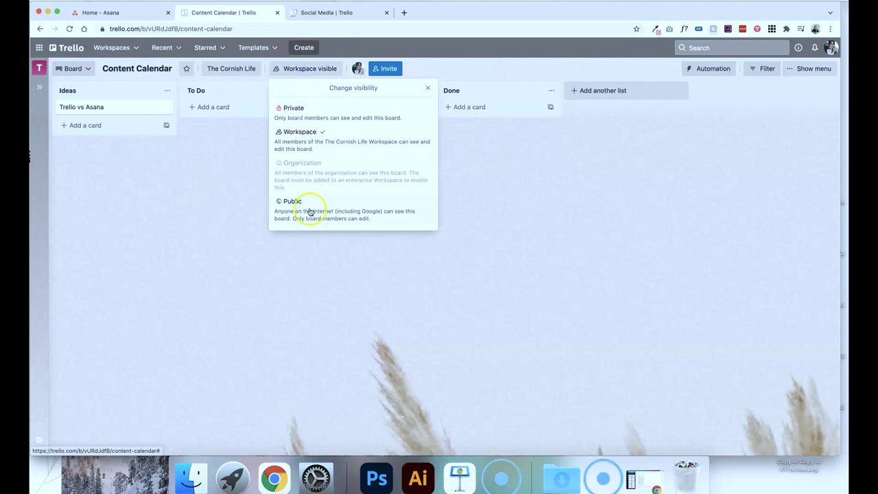
click(236, 135)
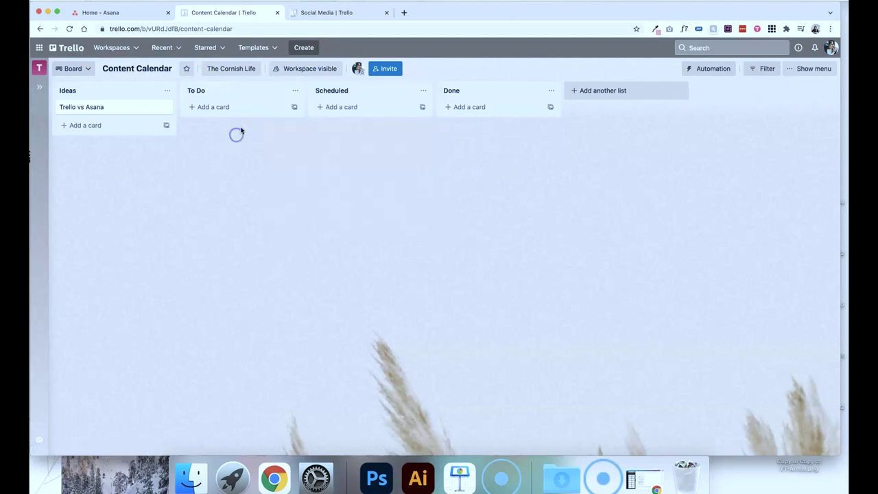
click(118, 13)
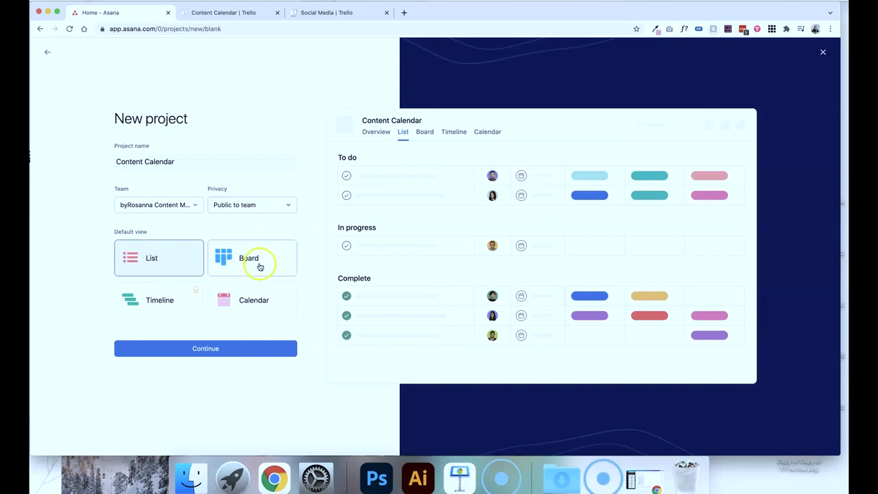
click(224, 12)
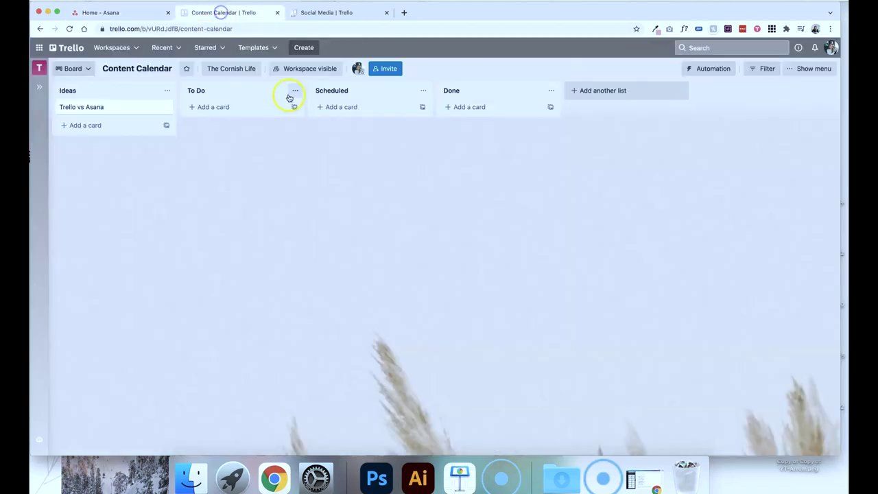
click(99, 12)
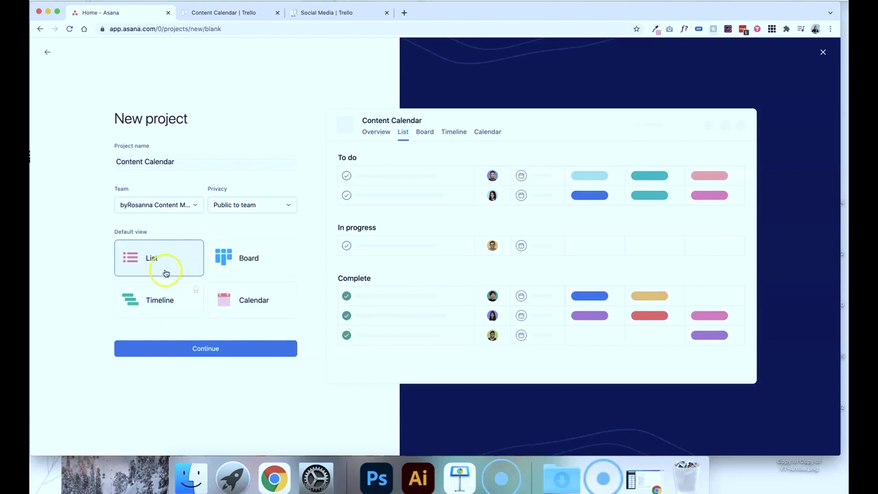
Step: Create the Asana project with Board as its default view and collapse the sidebar
click(244, 262)
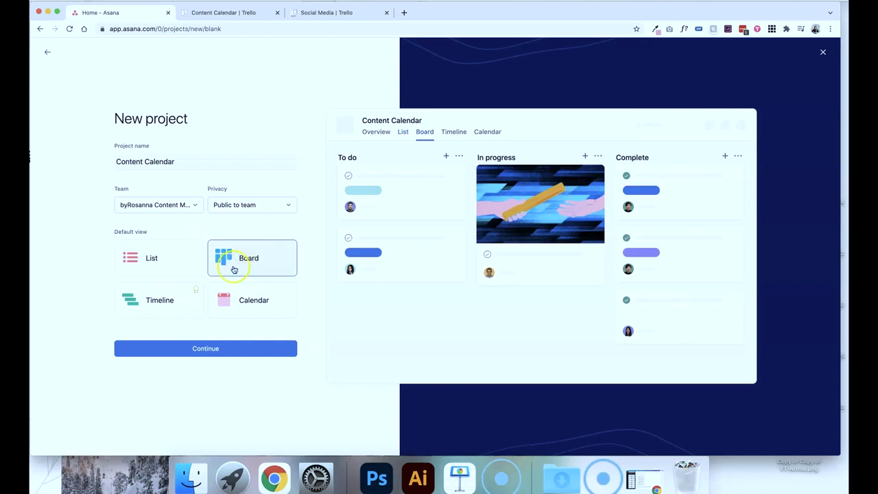
click(221, 352)
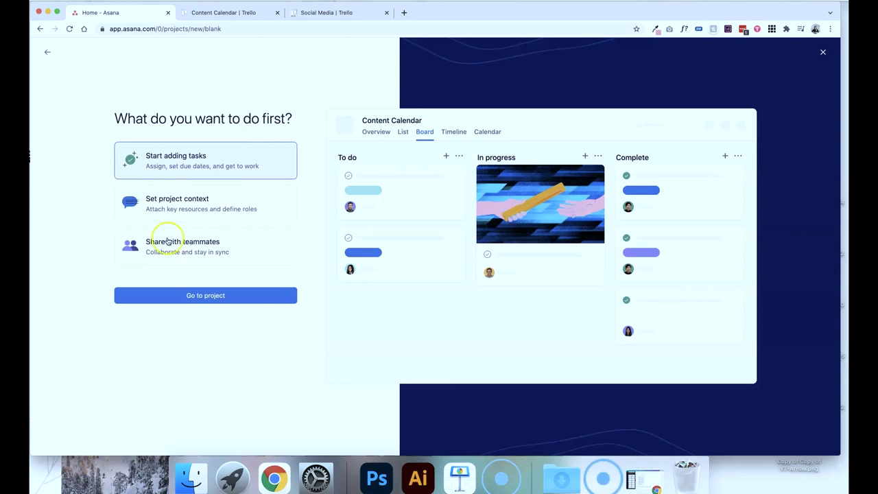
click(208, 300)
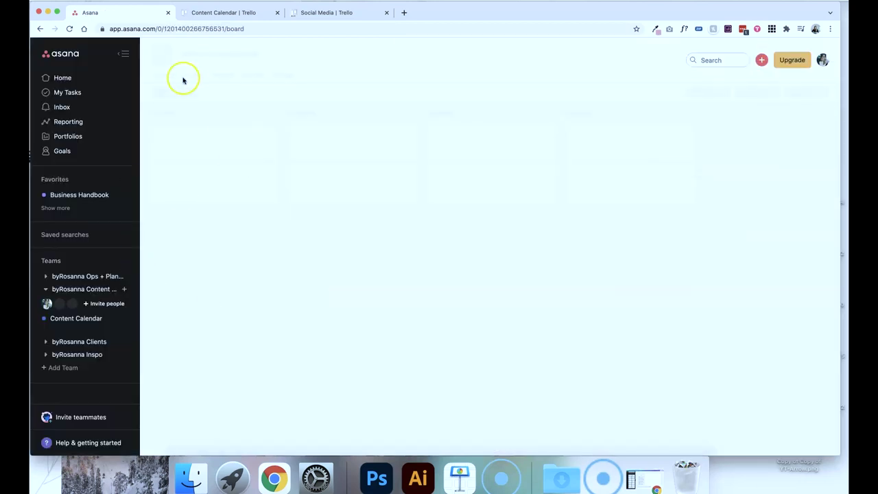
click(124, 53)
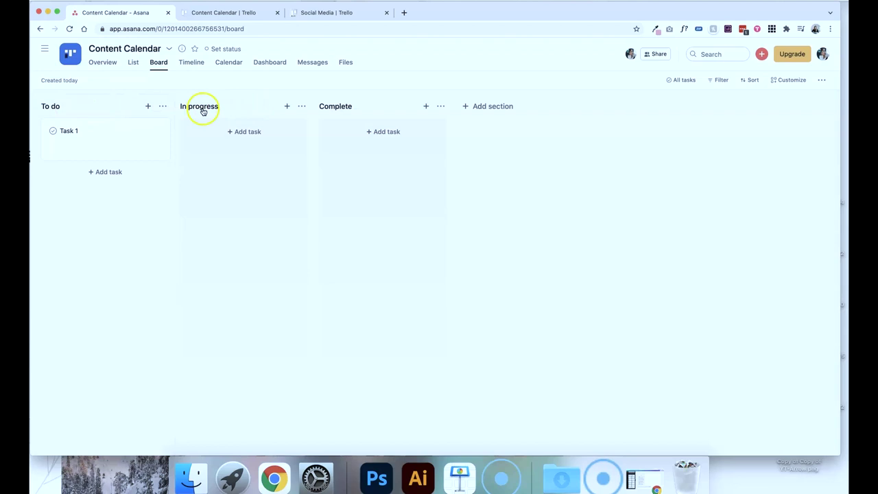
Step: Set up the board's sections as Ideas, To Do, Scheduled and Done by renaming the default sections and adding one
click(470, 108)
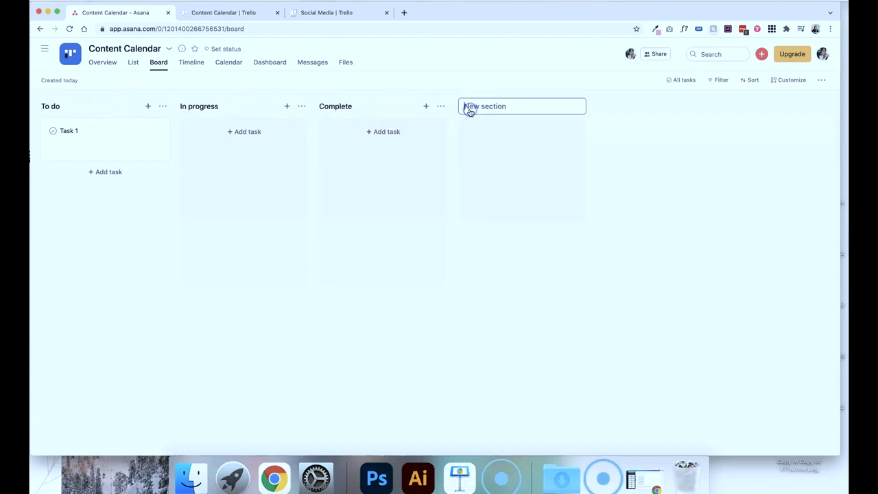
click(638, 111)
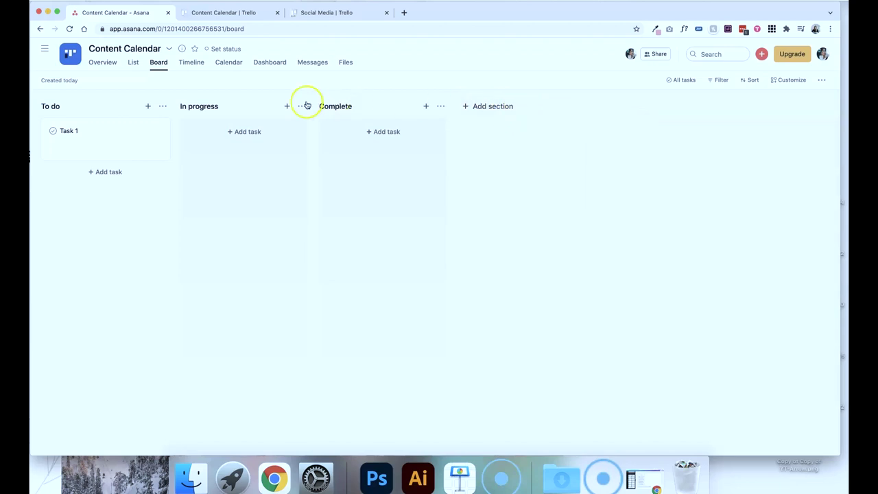
click(163, 107)
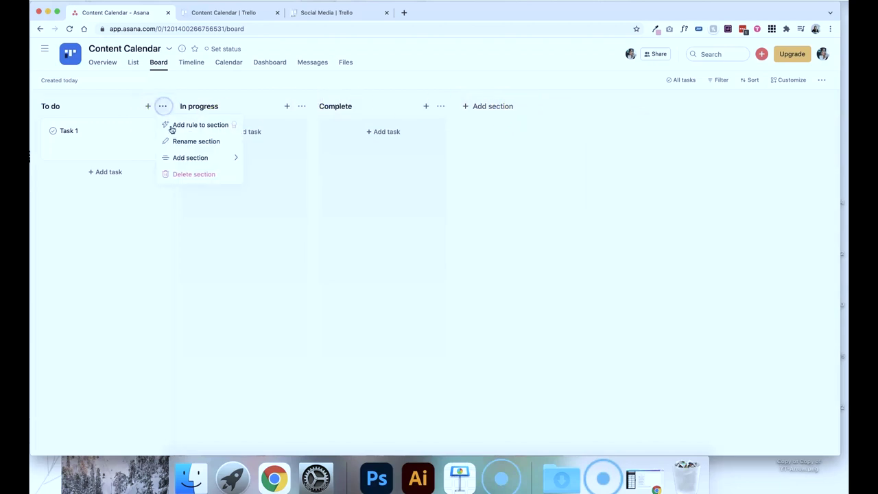
click(183, 144)
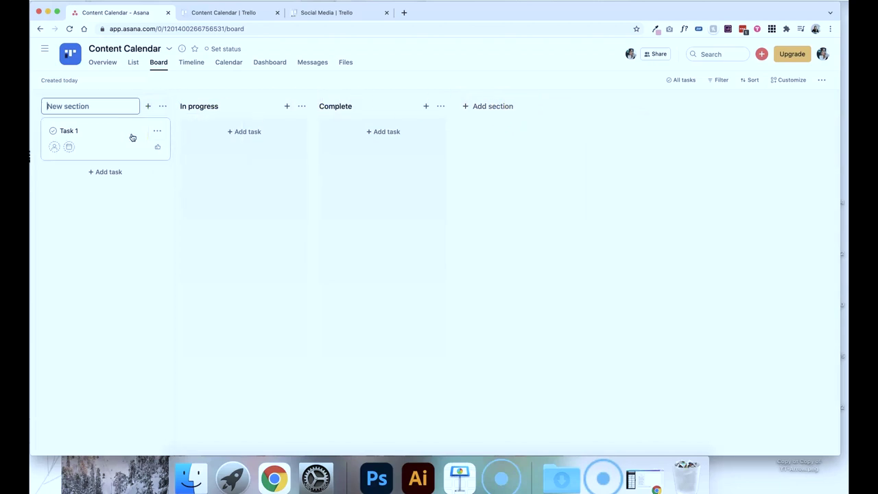
click(300, 107)
click(310, 141)
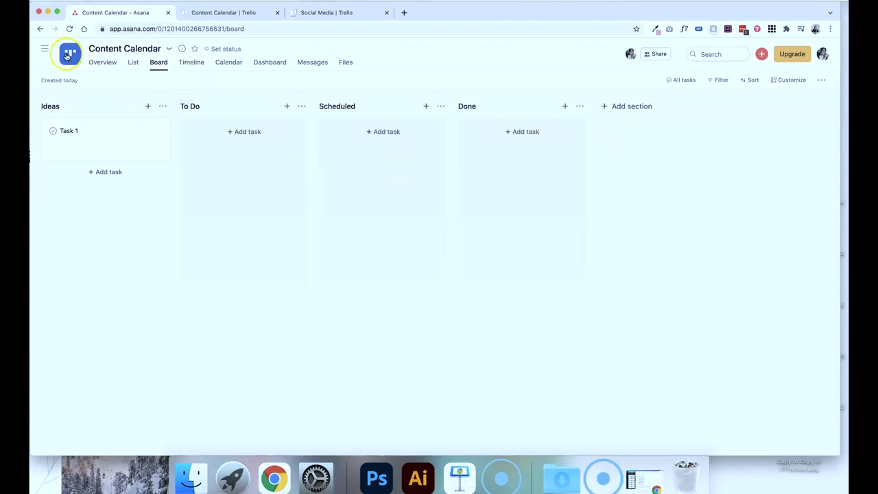
Step: Review the project's details, status options and overview page, and return to the board
click(181, 52)
click(546, 90)
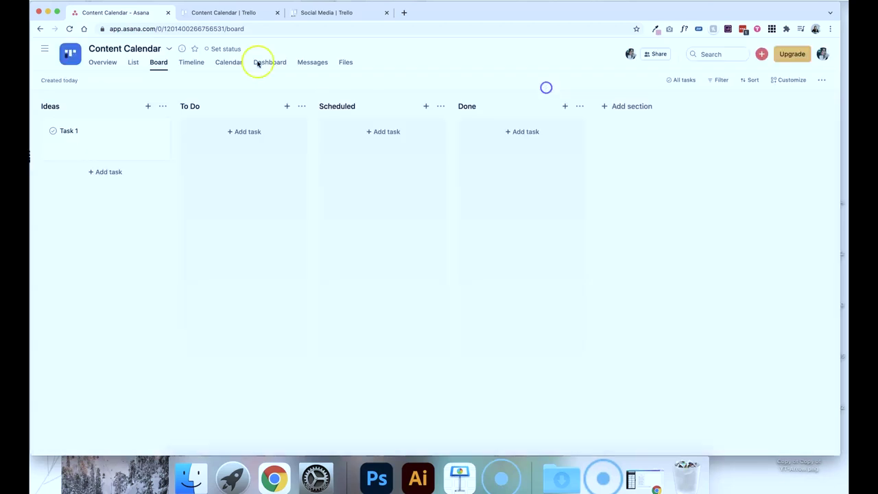
click(229, 49)
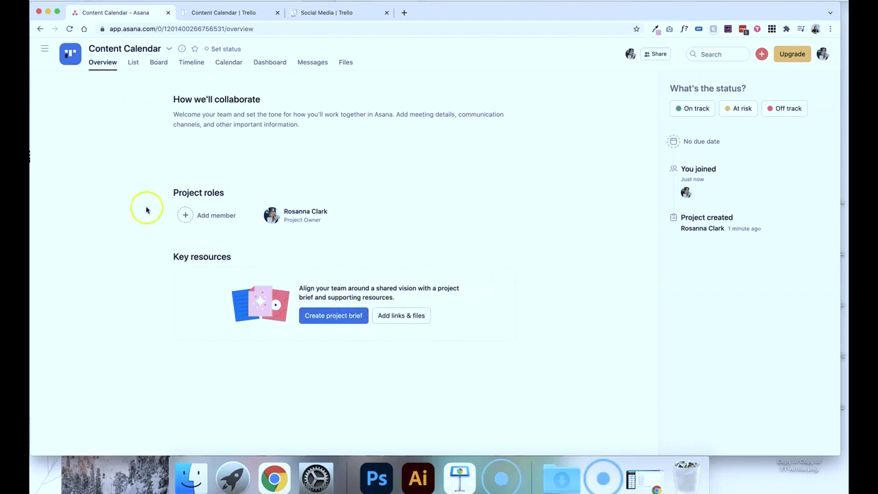
click(159, 64)
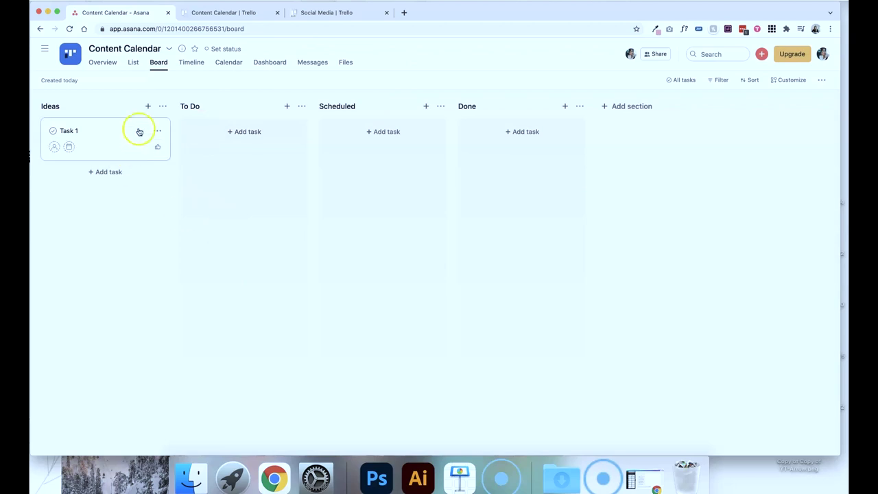
Step: Compare how the project appears in the List, Board, Timeline and Calendar views
click(133, 63)
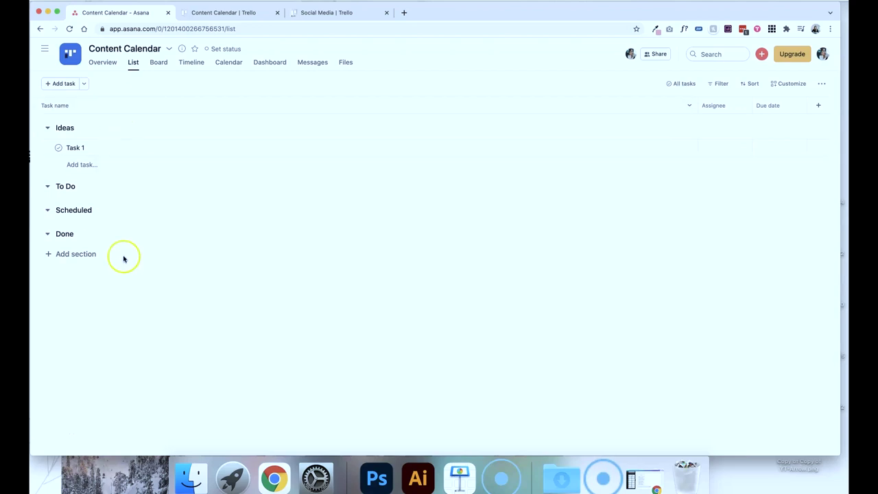
click(159, 62)
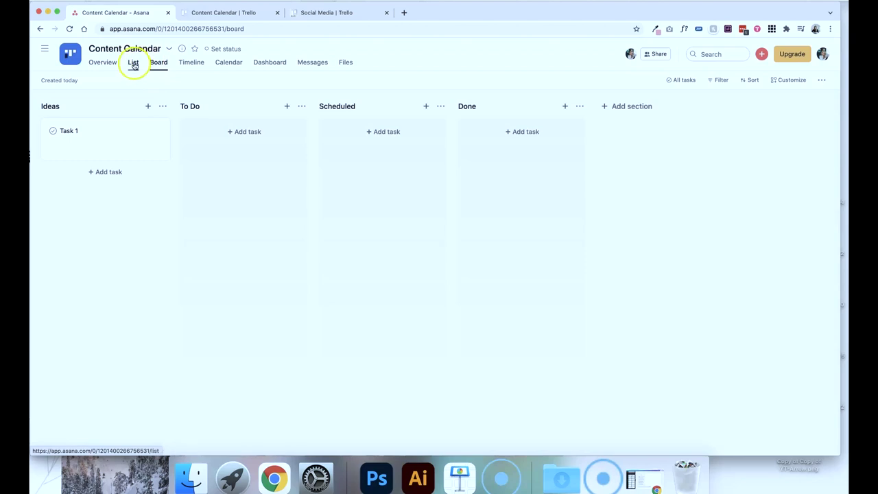
click(134, 64)
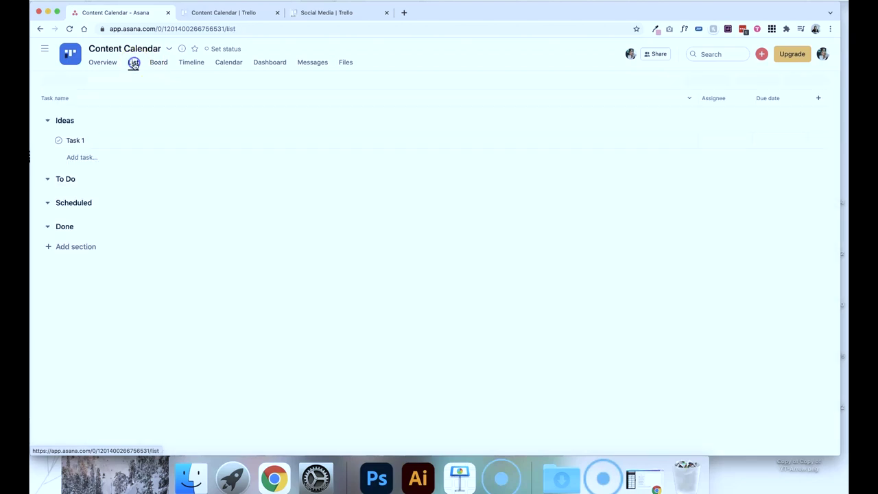
click(199, 65)
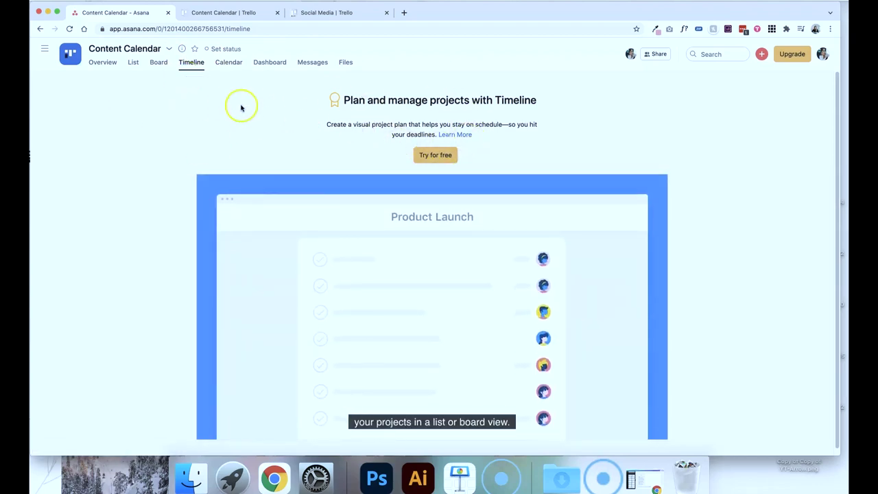
click(218, 65)
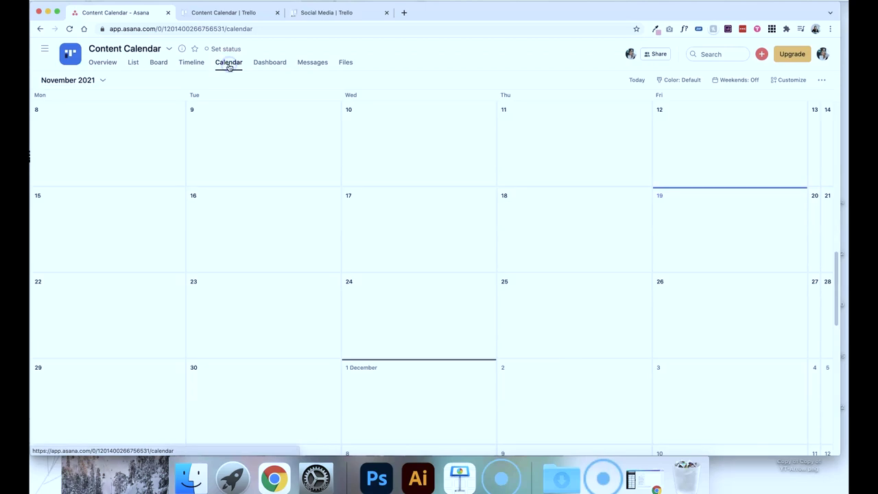
click(131, 62)
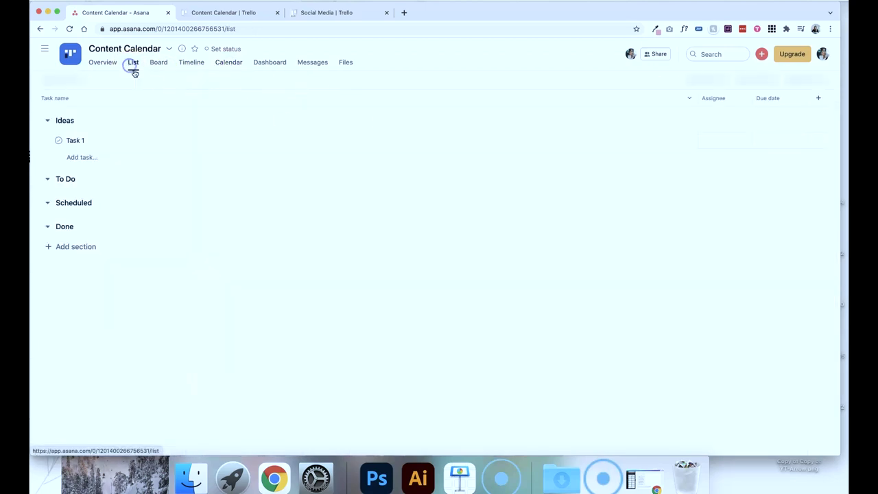
Step: Rename Task 1 in the board's Ideas section to "Trello vs Asana"
click(158, 61)
click(86, 132)
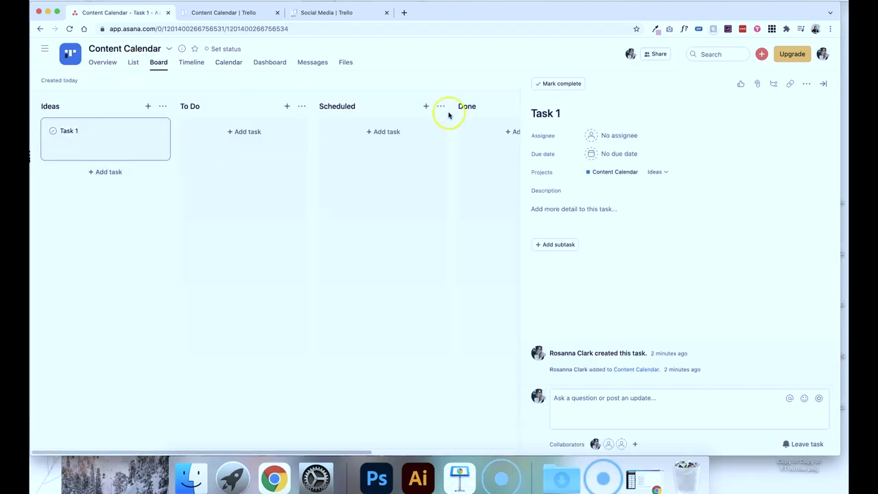
drag(558, 111, 501, 106)
text(Trello vs Asana)
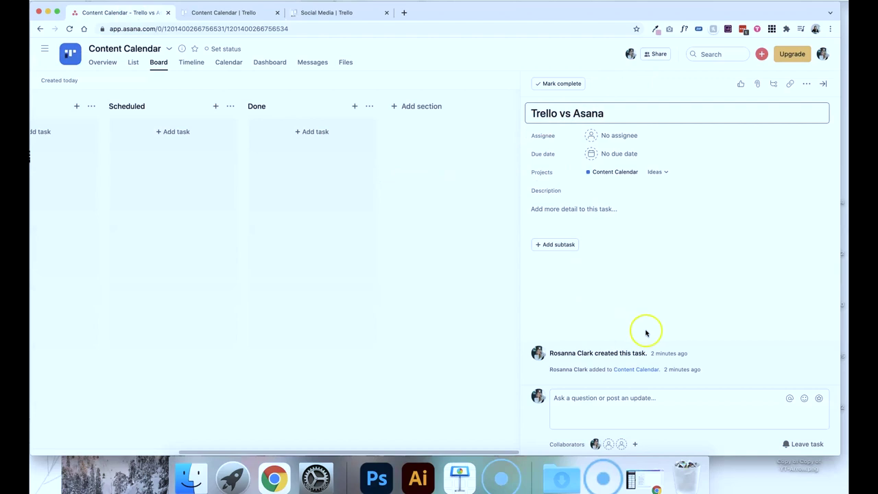
Step: Switch to Trello, open the Trello vs Asana card, and review its details and member assignment options
click(205, 8)
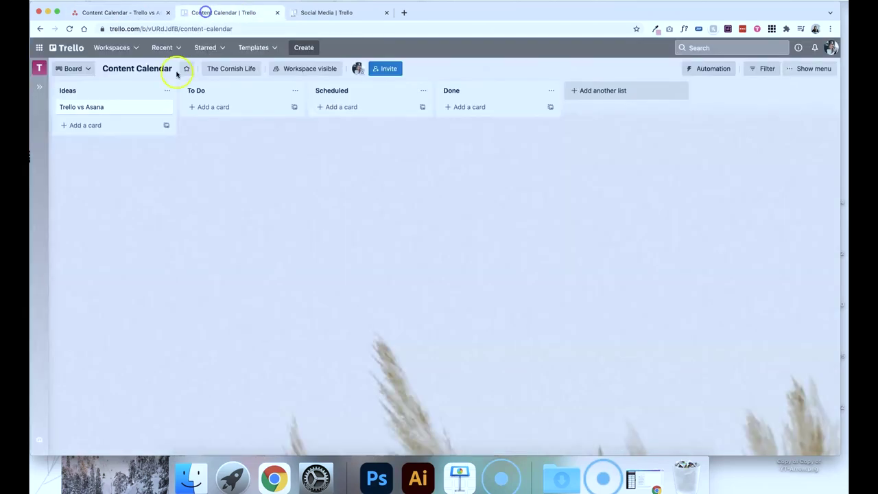
click(101, 109)
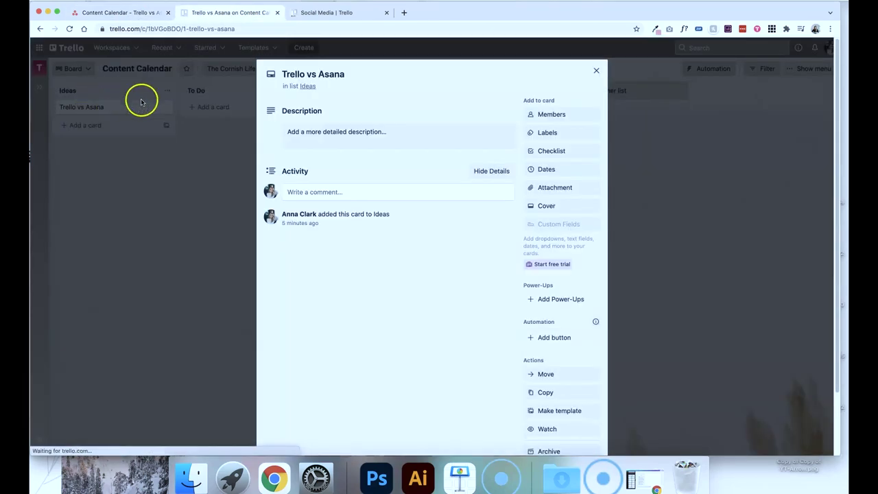
click(456, 148)
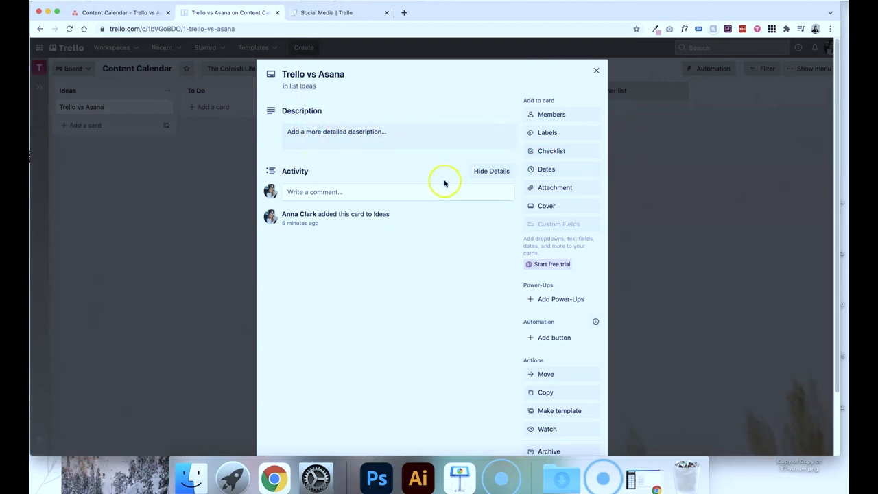
click(545, 115)
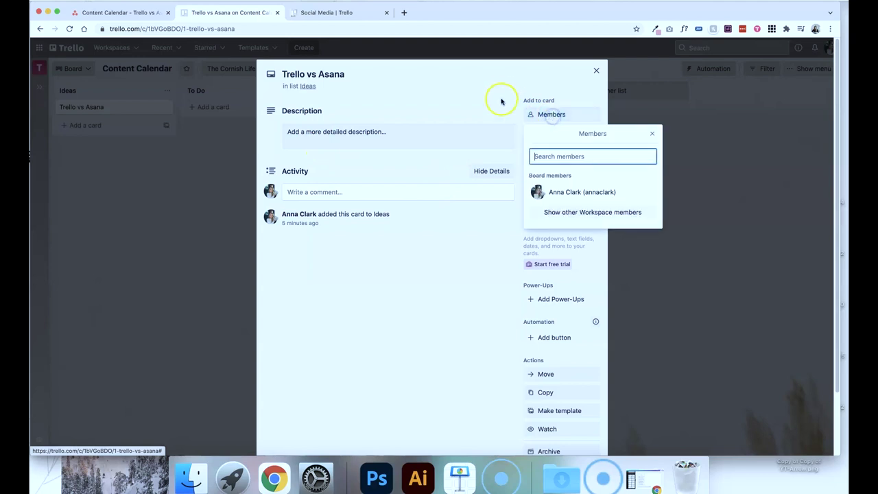
click(502, 98)
Step: Switch to Asana and review the assignee options for the Trello vs Asana task
click(123, 12)
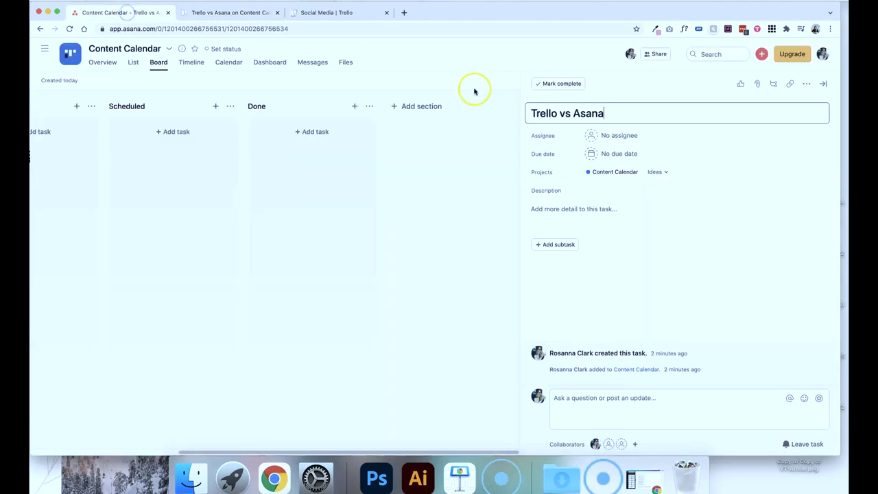
click(605, 135)
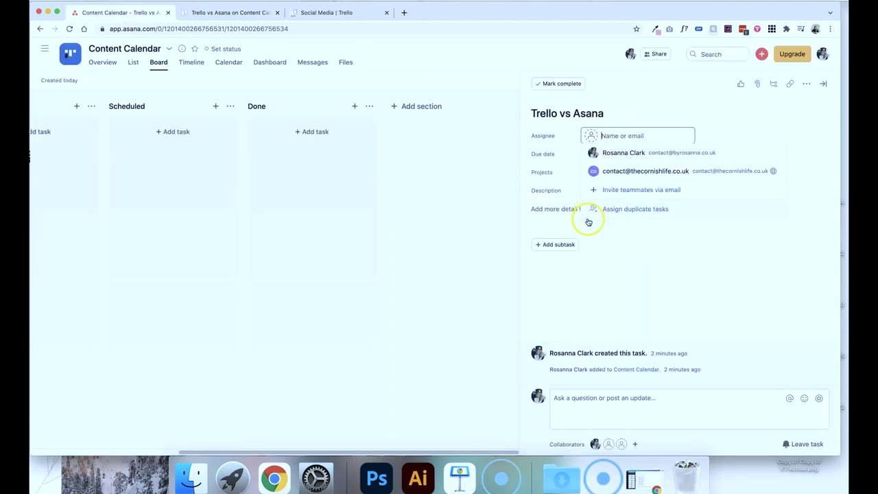
click(566, 264)
Step: Switch to Trello and add a checklist to the Trello vs Asana card
click(226, 13)
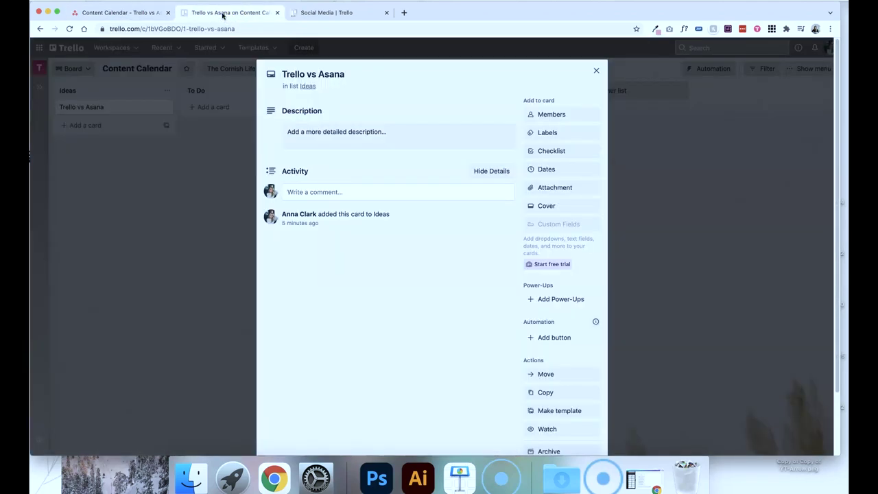
click(557, 154)
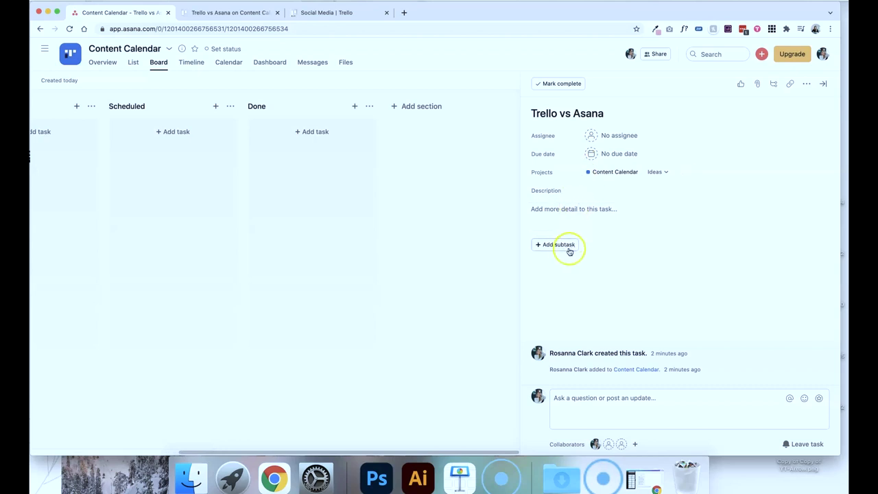
Step: Compare an Asana subtask and its due date options with Trello's checklist items, leaving the subtask blank
click(559, 247)
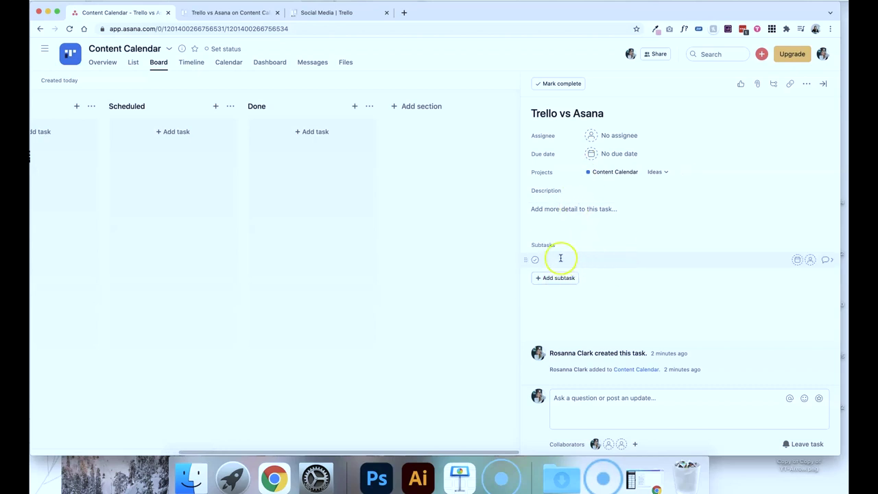
click(797, 260)
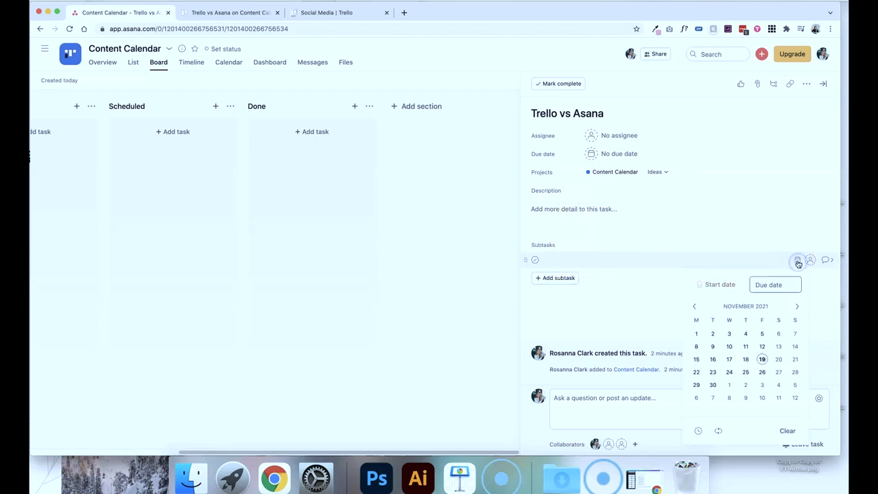
click(798, 261)
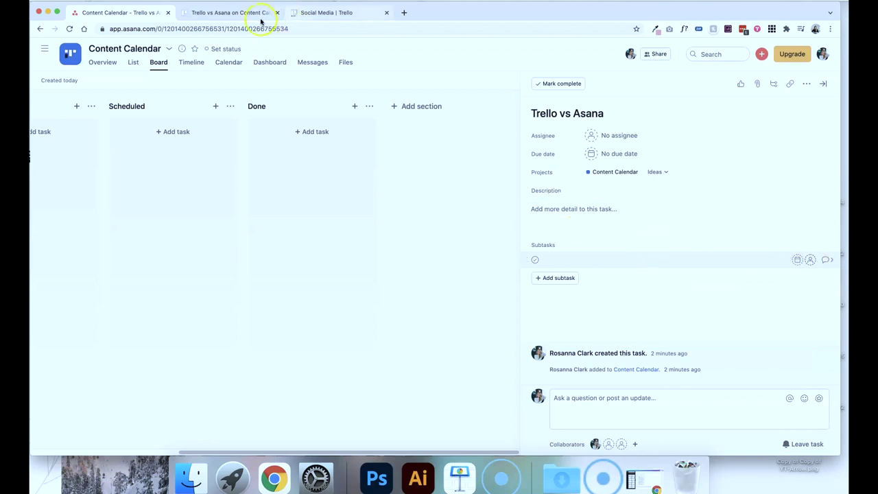
click(240, 14)
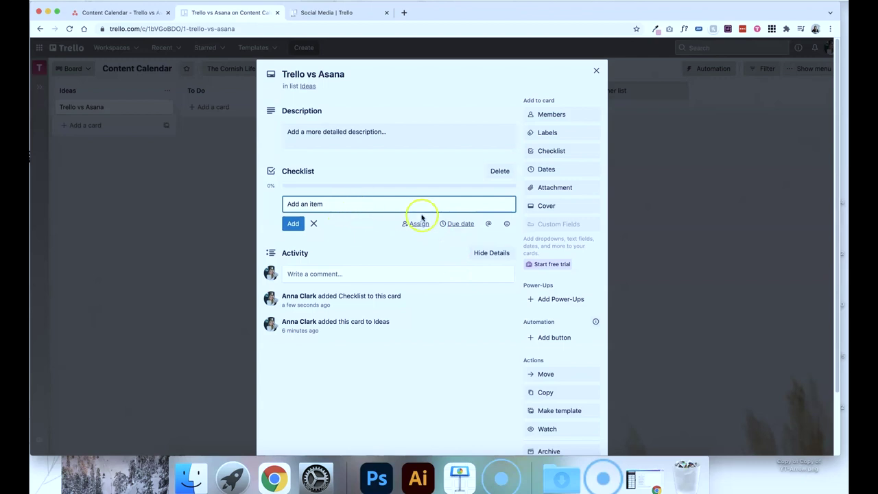
click(154, 14)
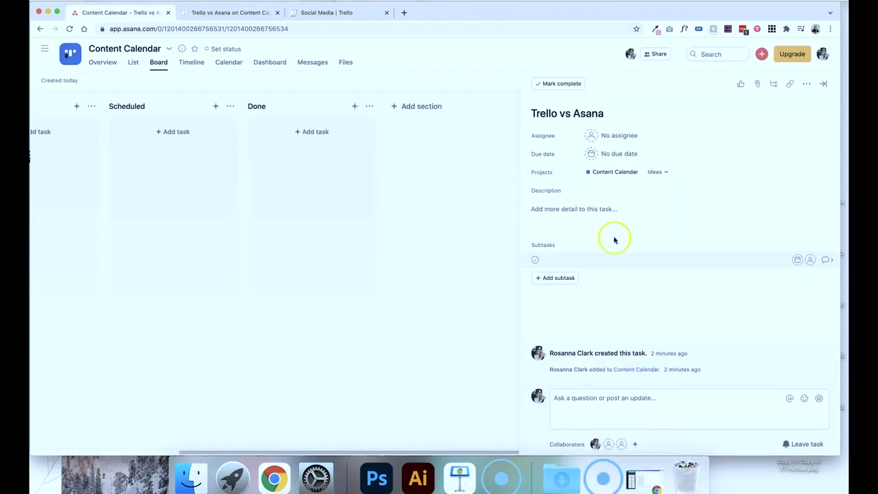
key(Tab)
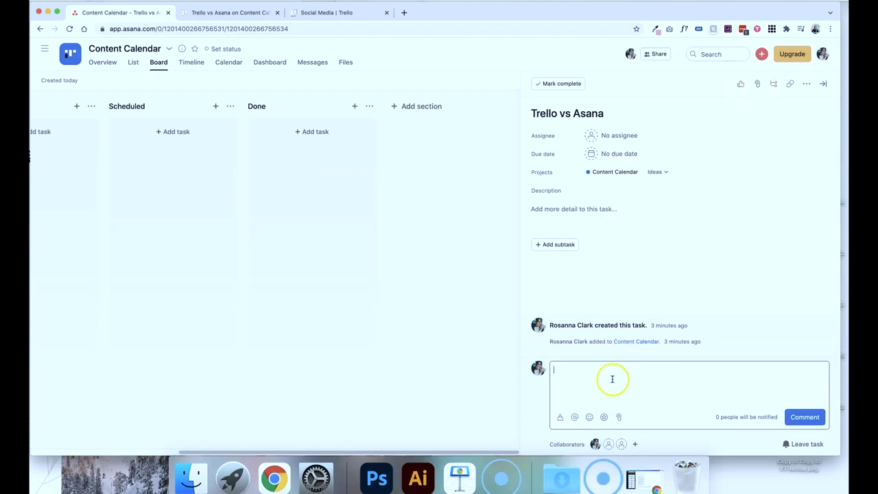
Step: Add a Productivity tag to the Asana task and color it yellow
click(806, 84)
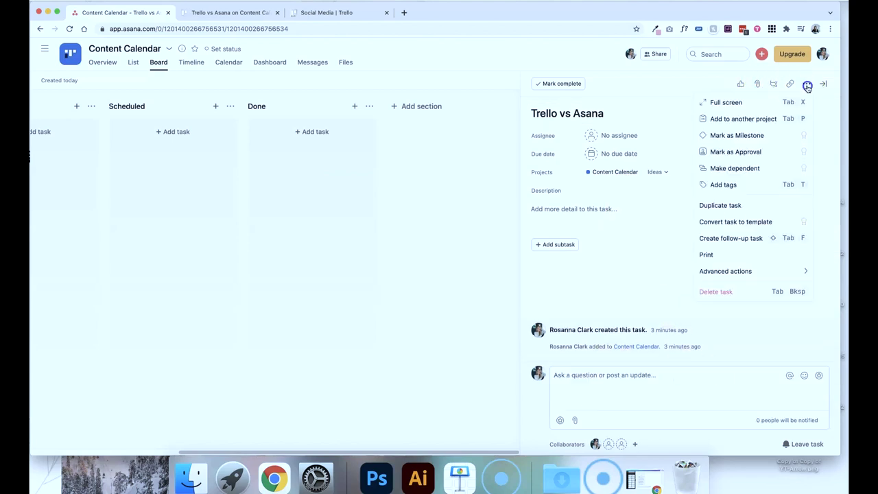
click(747, 183)
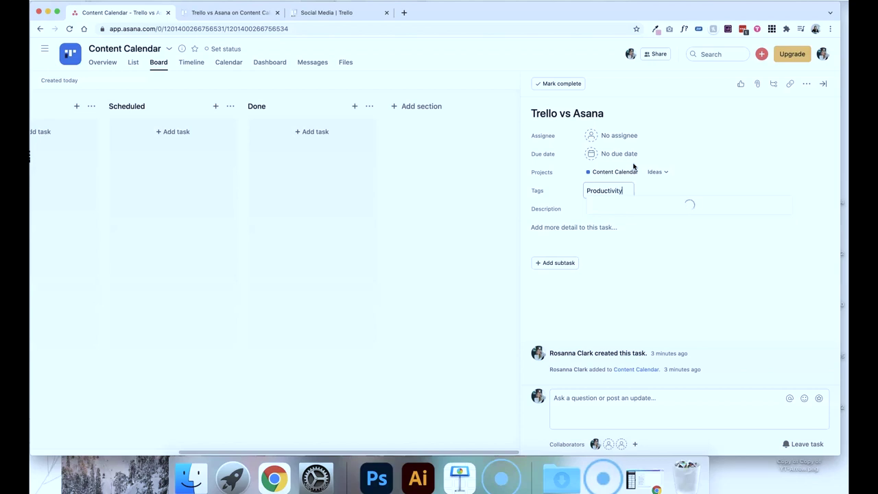
click(655, 207)
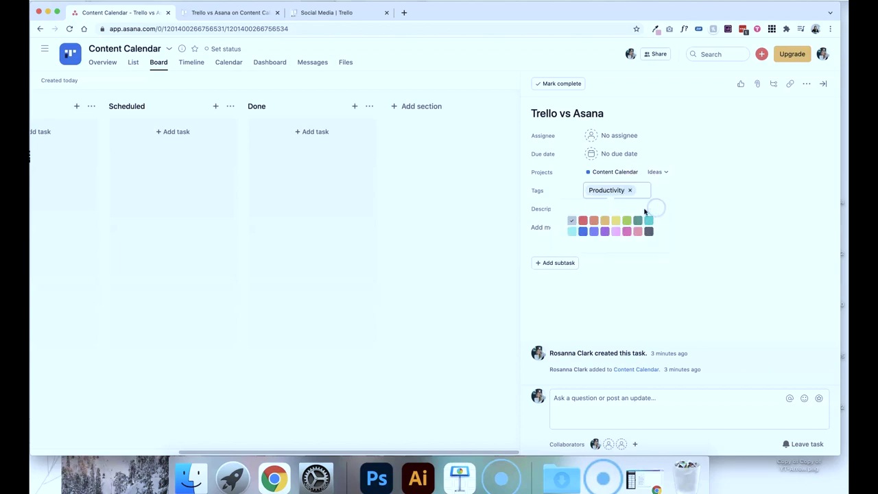
click(617, 221)
click(756, 270)
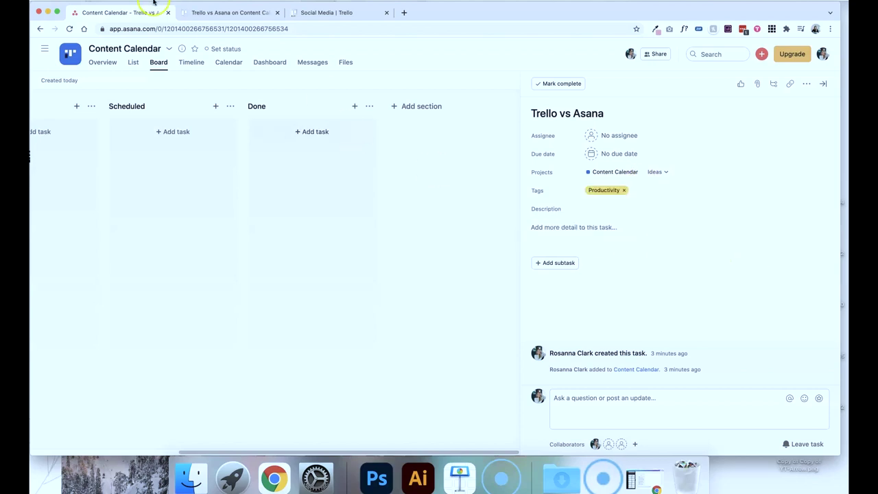
Step: Switch to the Trello card and name the yellow label Productivity
click(201, 13)
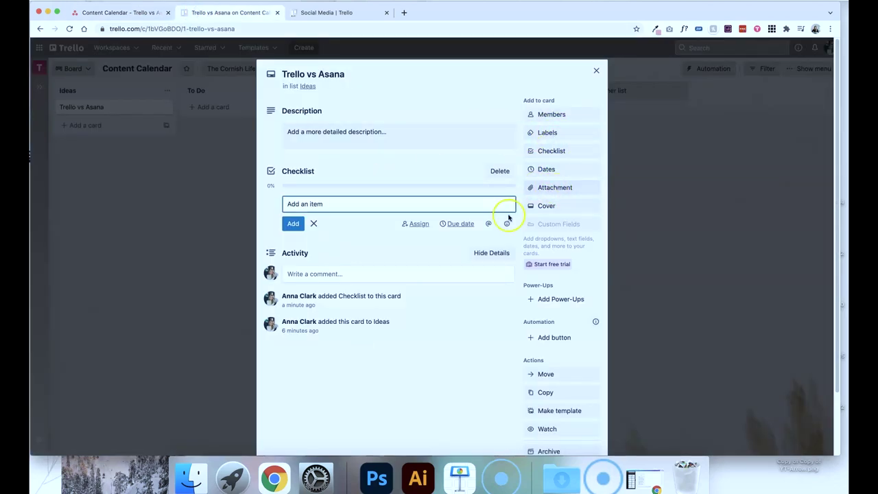
click(554, 134)
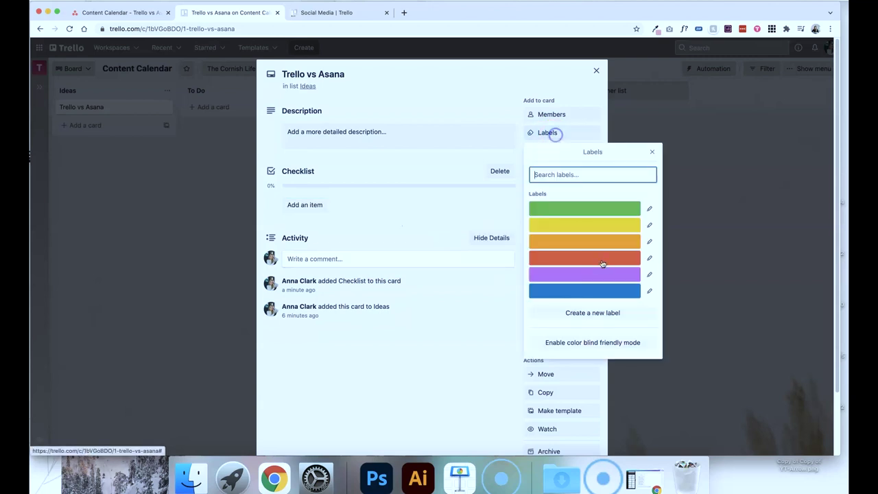
click(649, 224)
text(Productivity)
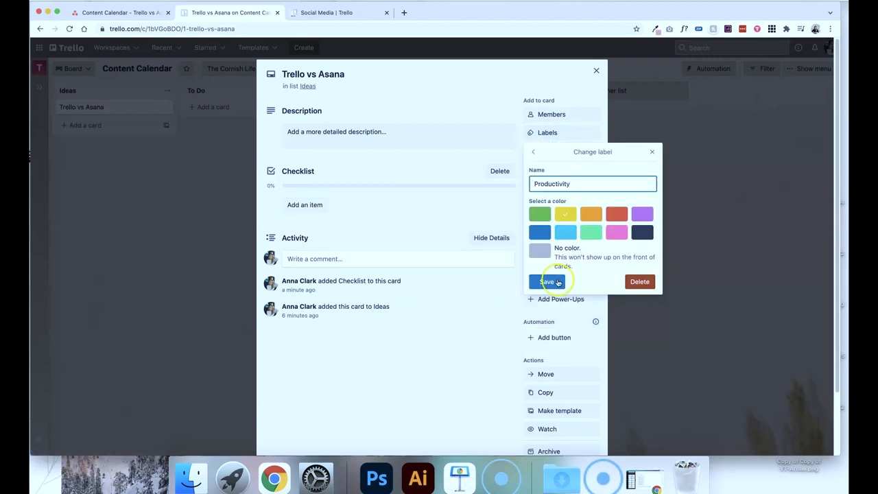
click(546, 281)
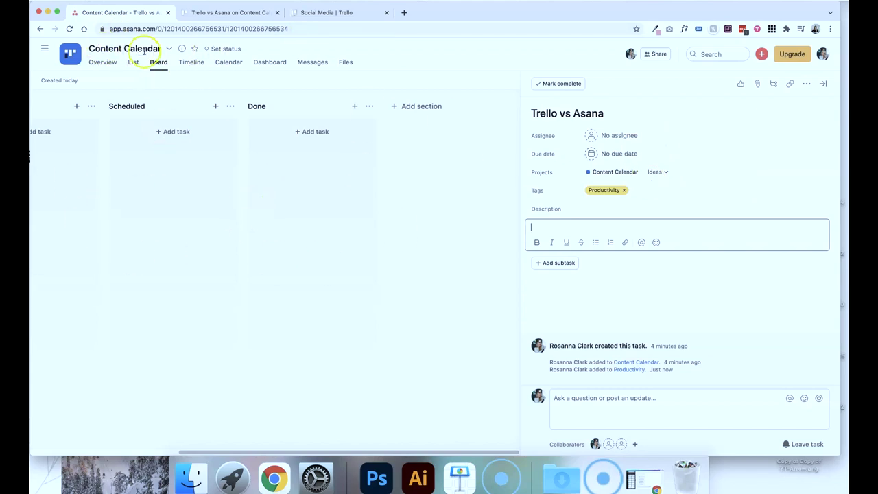
Step: In Asana, also add the Trello vs Asana task to the Business Handbook project and close the task details
scroll(265, 129, left, 3)
scroll(280, 134, left, 4)
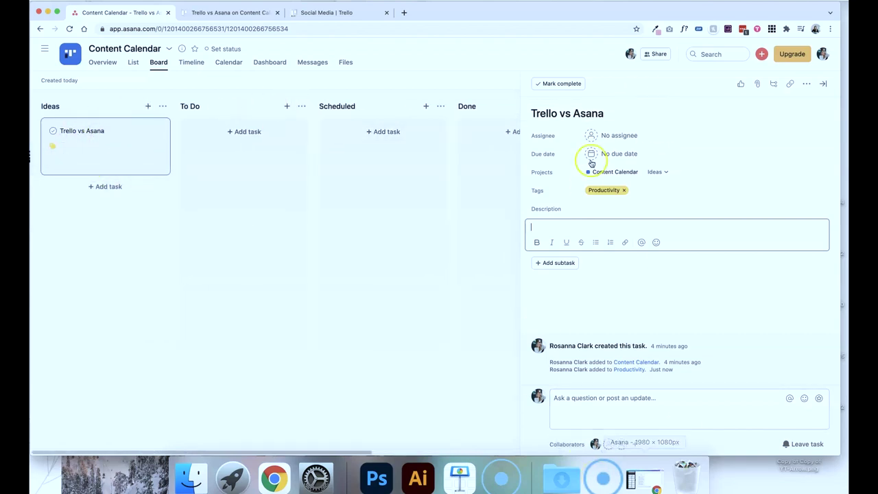
mouse_move(684, 177)
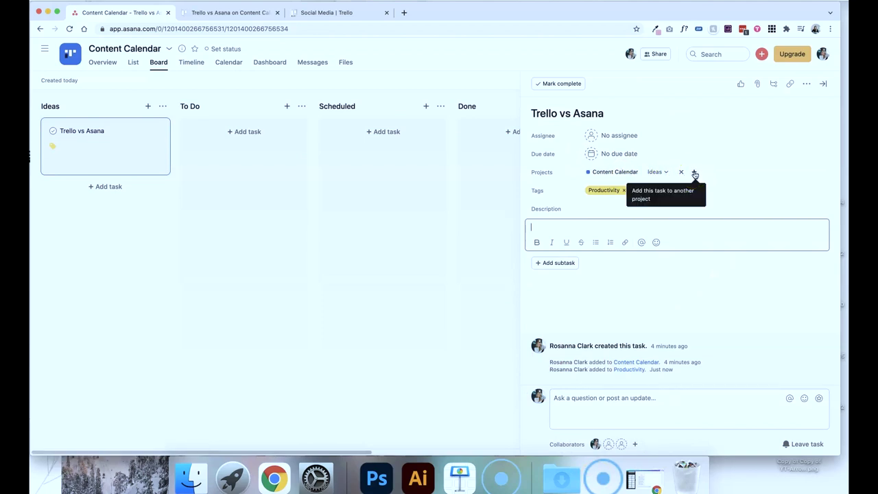
click(695, 173)
click(666, 228)
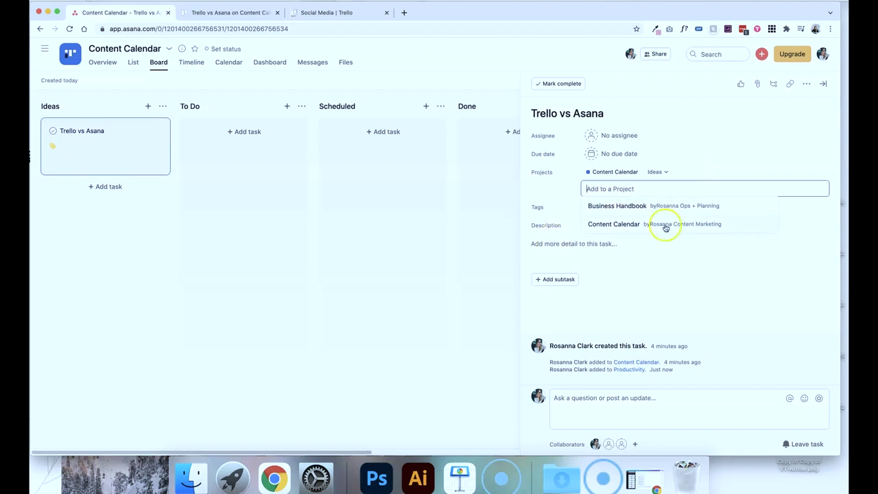
click(627, 207)
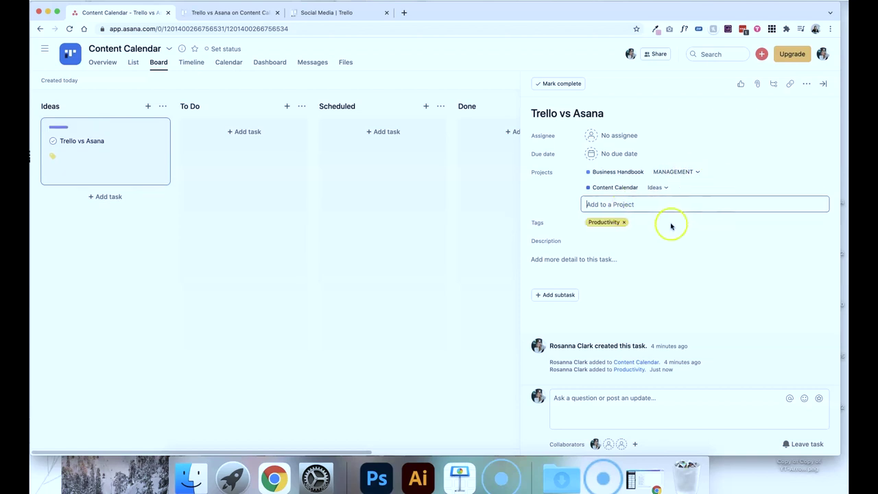
click(310, 200)
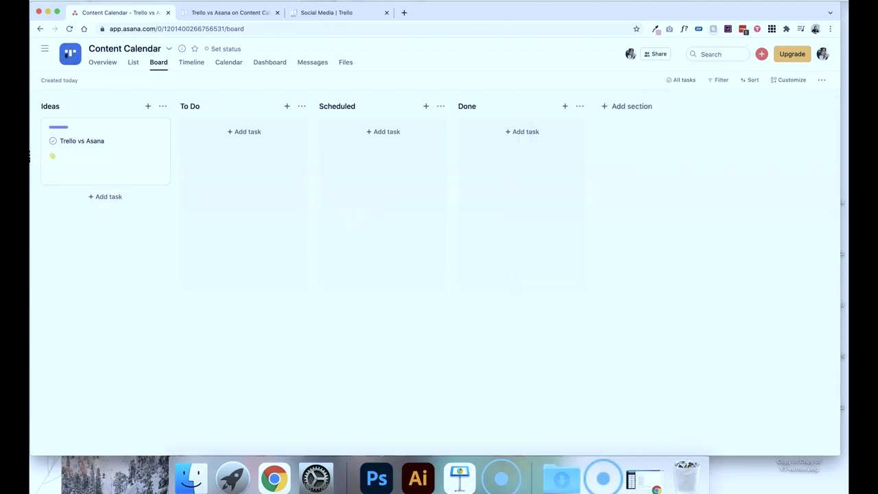
Step: View the Trello vs Asana task in the Business Handbook project and return to the Content Calendar board
click(42, 48)
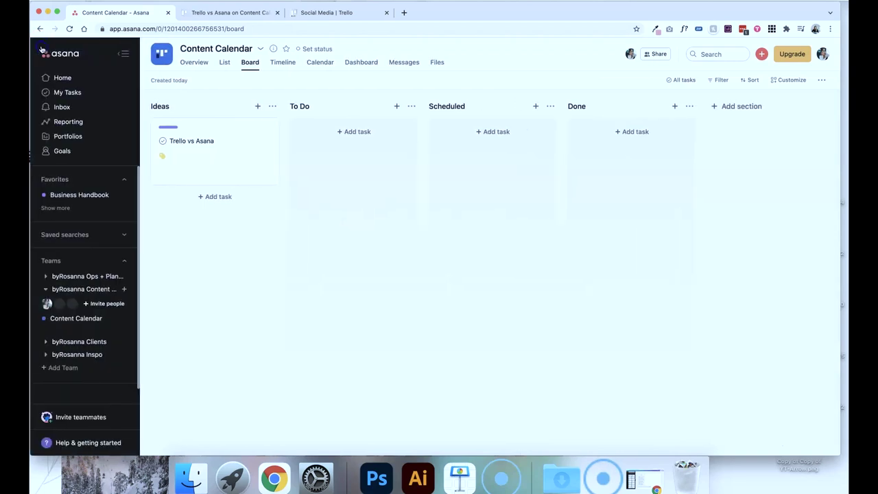
click(78, 195)
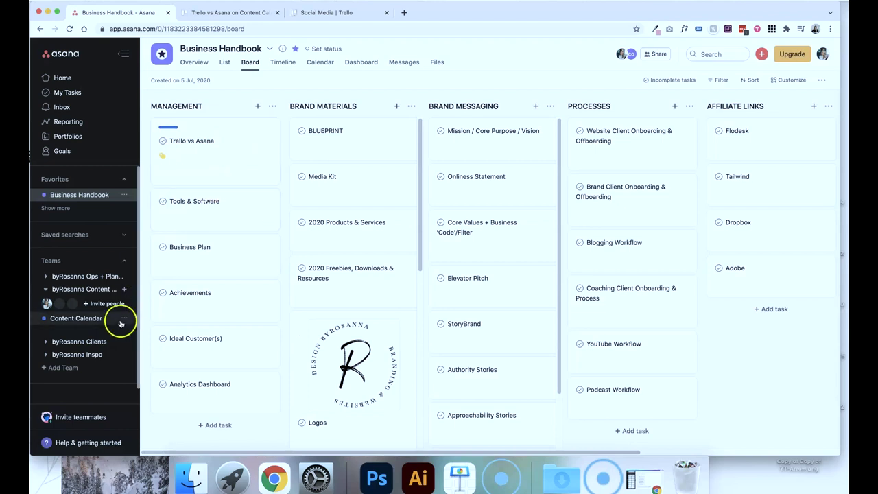
click(205, 163)
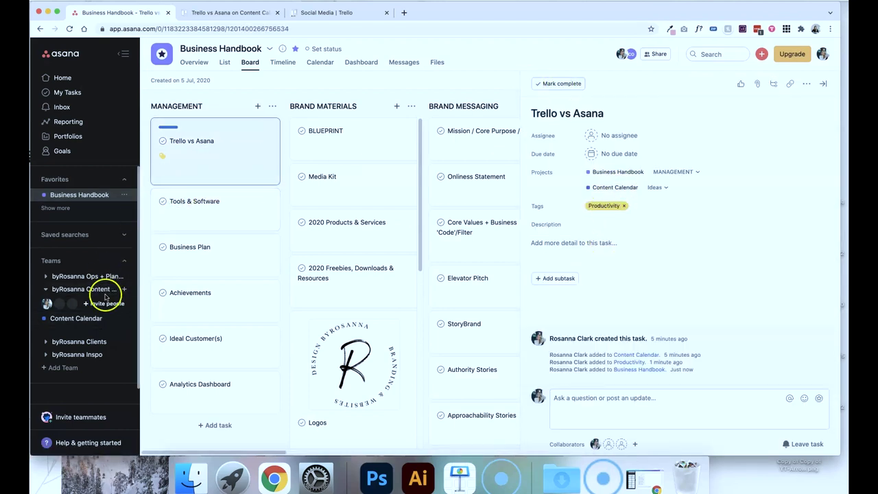
click(75, 318)
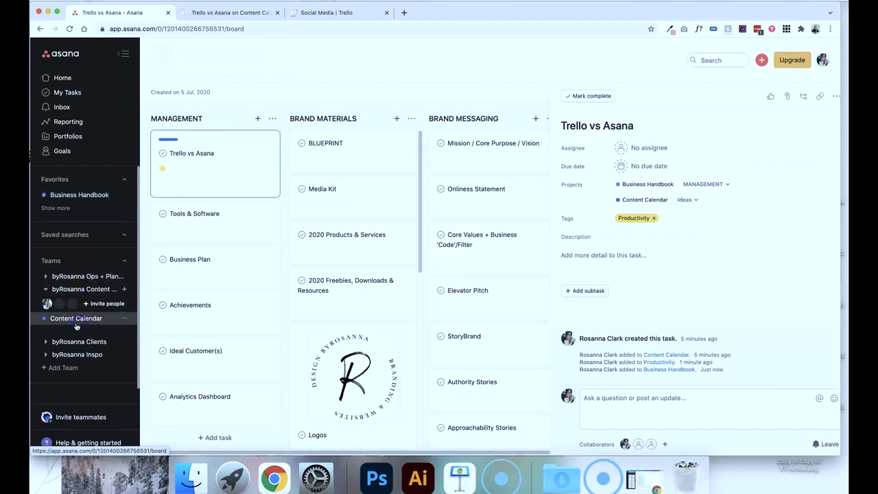
Step: Move the Trello vs Asana task from Ideas to To Do in Asana, and its matching card likewise in Trello
drag(228, 133, 377, 135)
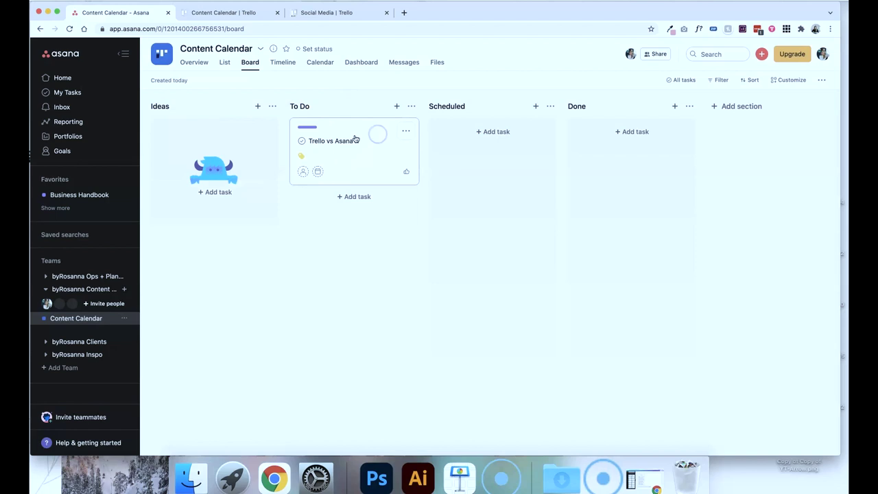
click(212, 13)
drag(159, 107, 258, 101)
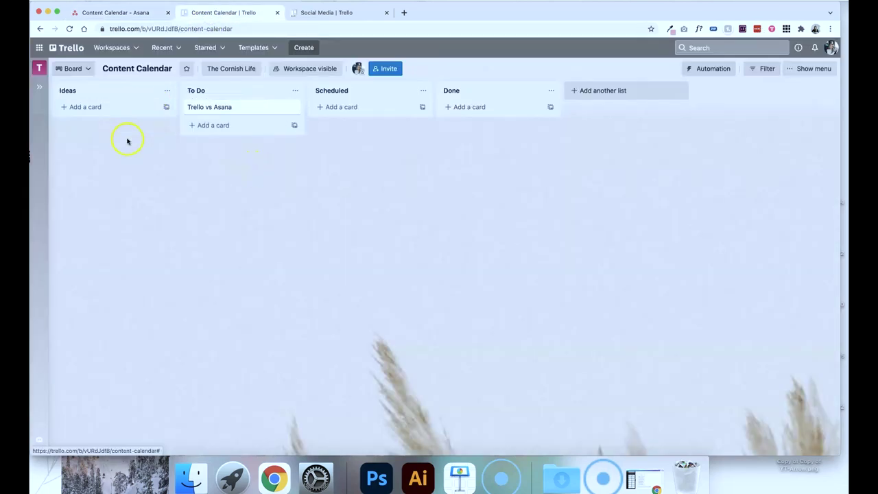
Step: Return to Asana and set the Trello vs Asana task's due date to tomorrow
key(ctrl+shift+Tab)
click(366, 153)
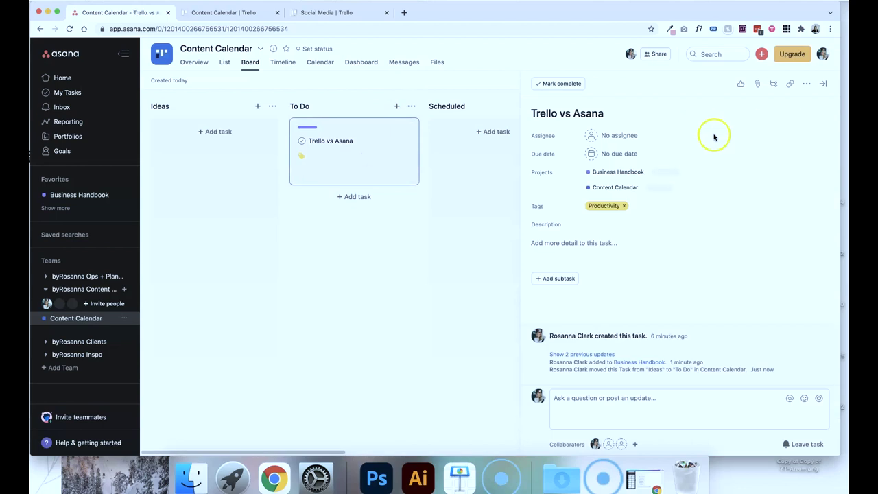
click(612, 153)
click(676, 252)
click(772, 165)
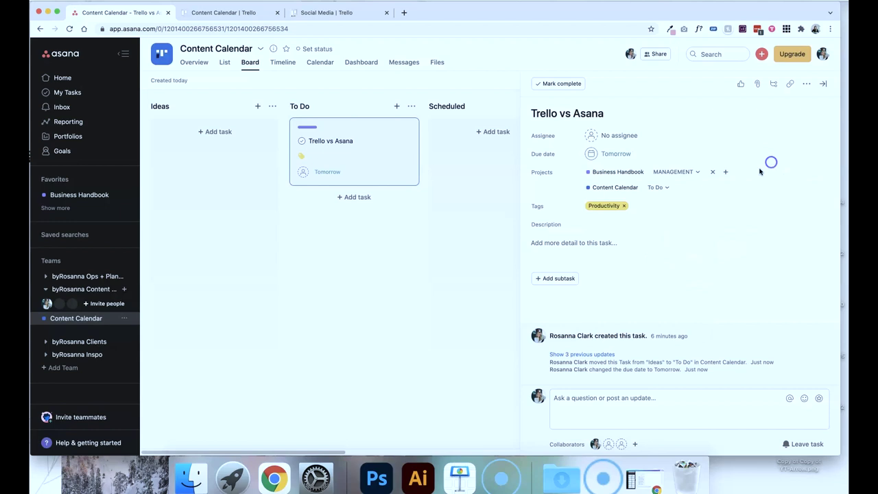
Step: View the Content Calendar project as a calendar with weekends shown, and move the Trello vs Asana task to 19 November
click(320, 65)
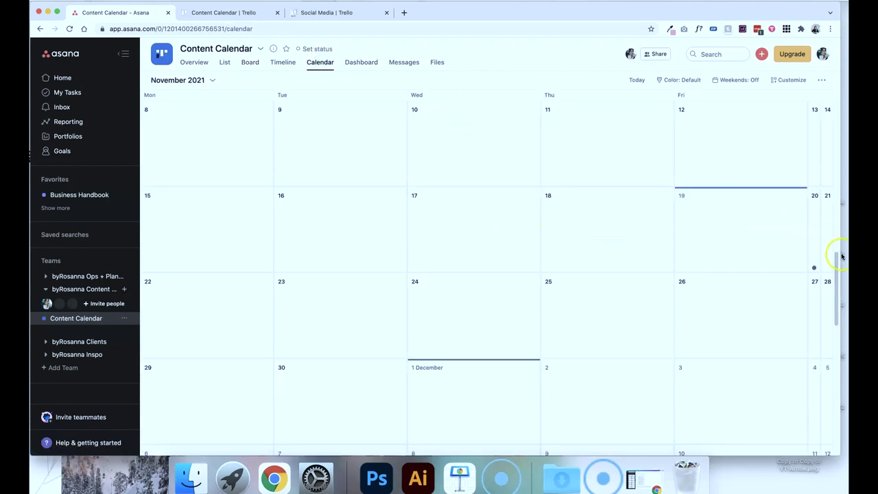
click(813, 259)
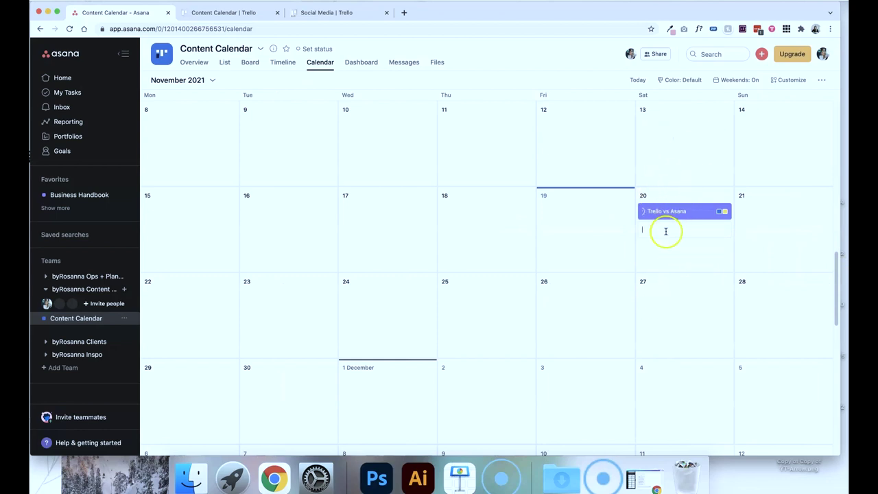
drag(677, 212, 583, 221)
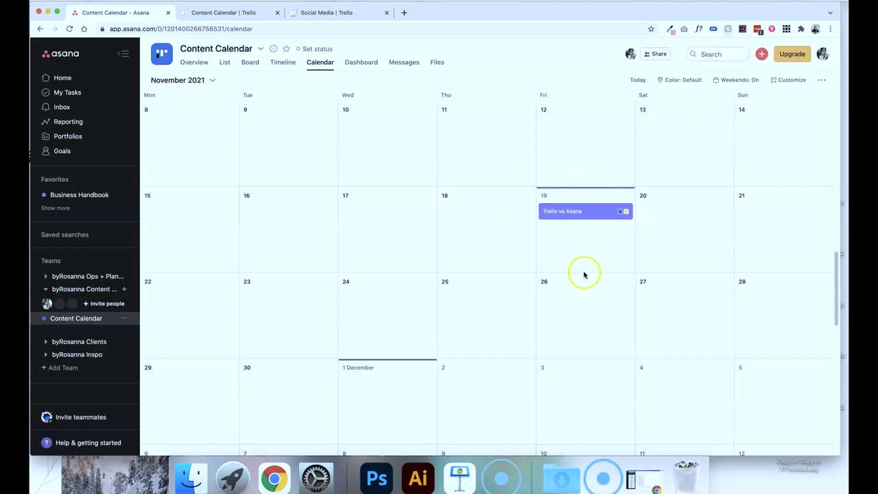
Step: Remove the Trello vs Asana task from the Business Handbook project and close the task details
scroll(584, 275, down, 2)
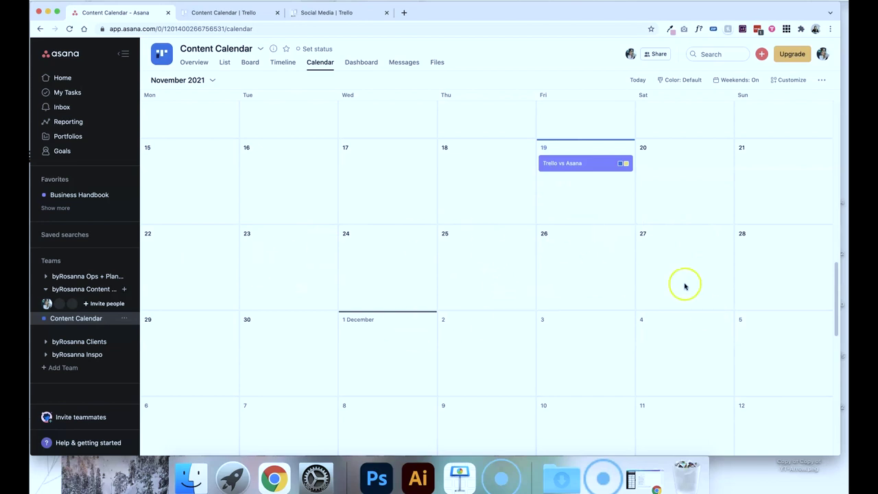
click(585, 163)
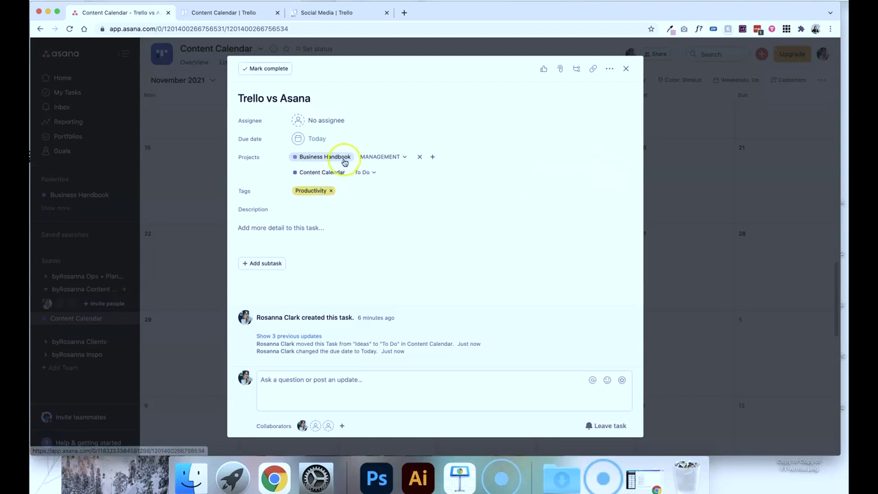
key(Escape)
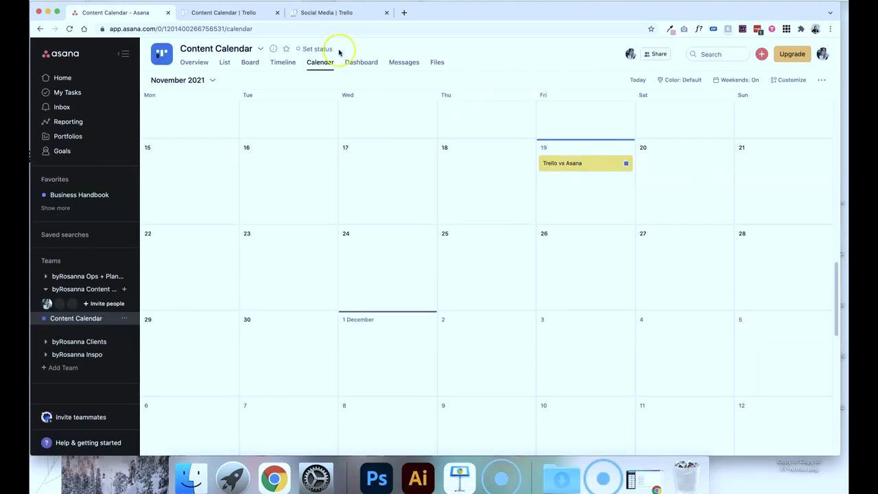
Step: Switch to the Content Calendar board in Trello and check which alternative views are offered
click(235, 17)
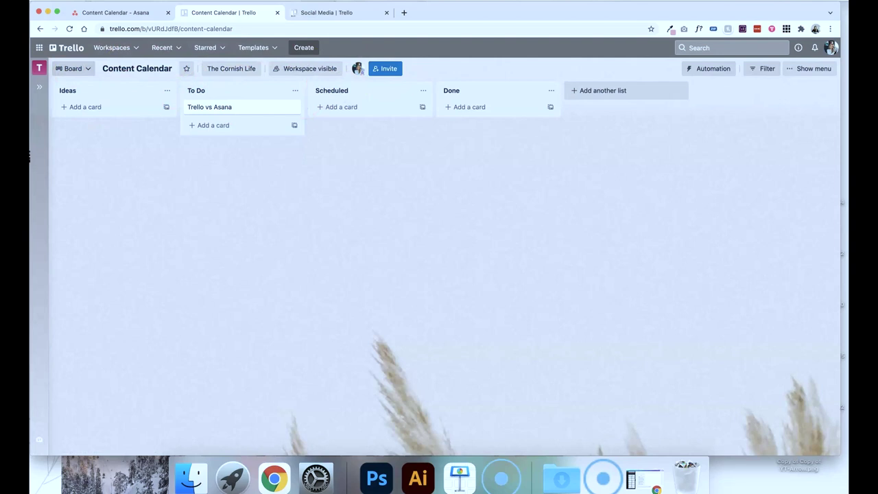
click(88, 70)
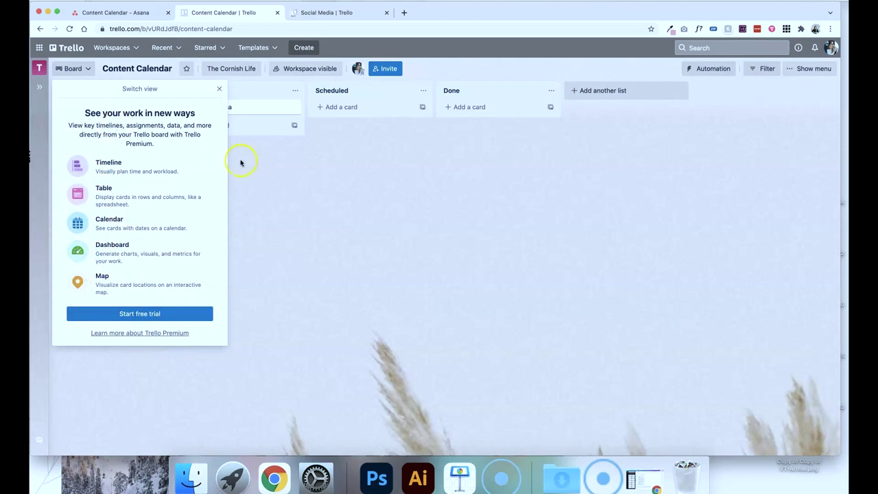
click(283, 176)
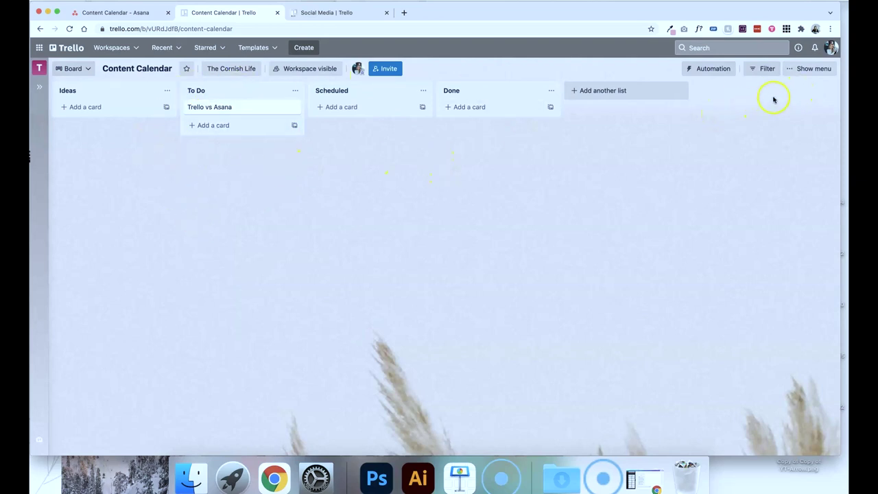
Step: Search the Power-Ups for calendar, add the Calendar Power-Up to the Content Calendar board, and close the Power-Ups directory
click(808, 73)
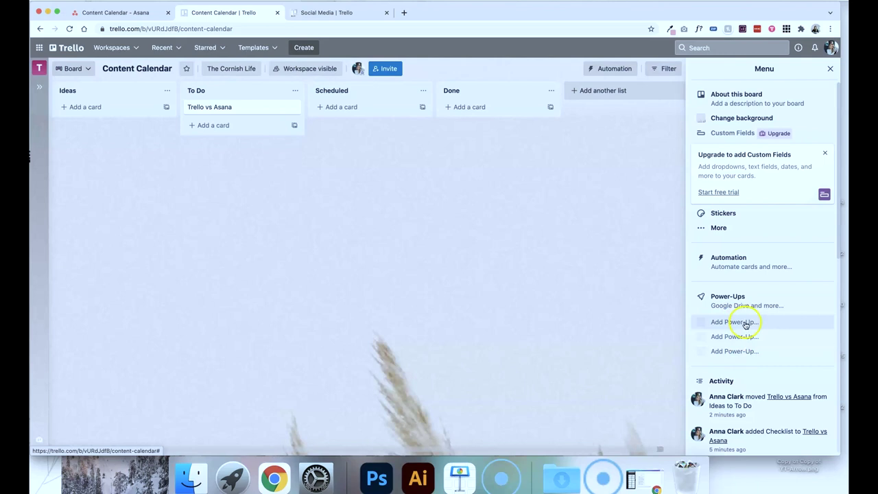
click(740, 325)
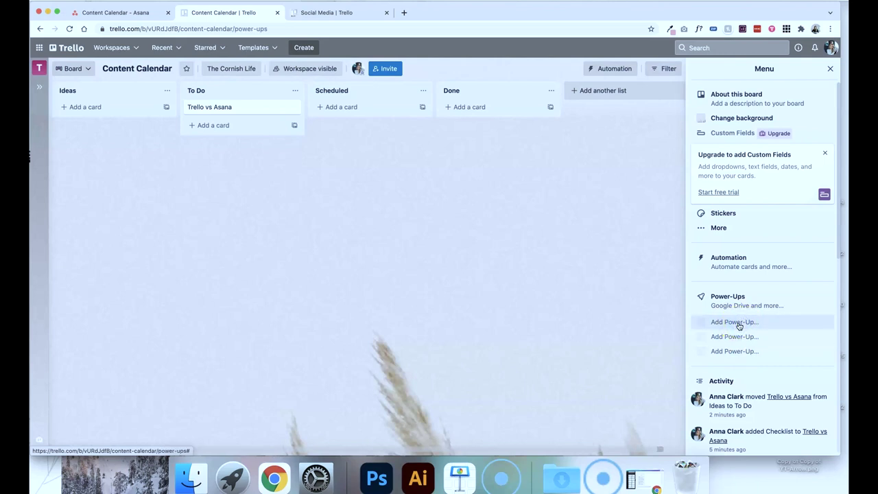
click(155, 119)
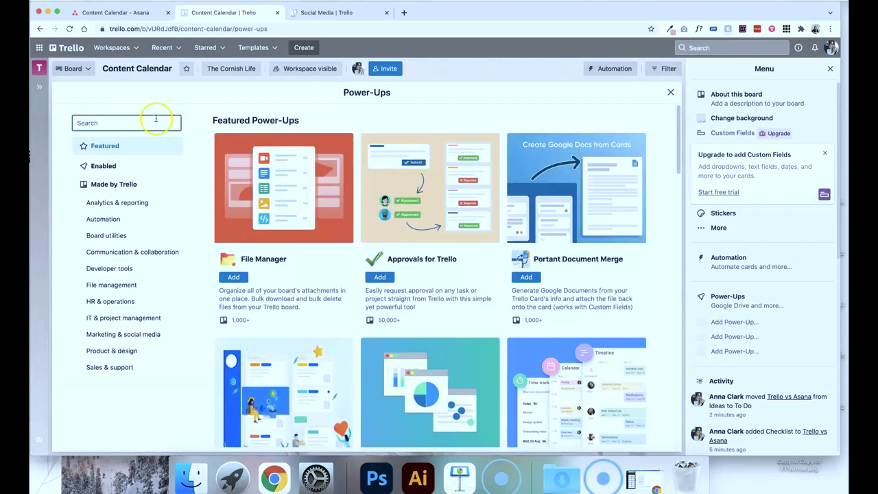
scroll(213, 178, down, 5)
scroll(214, 182, up, 5)
text(calendar)
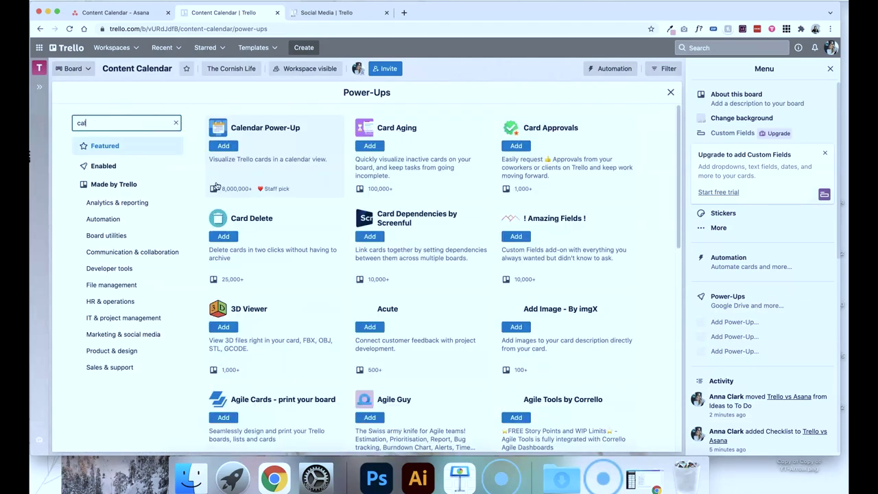
click(224, 146)
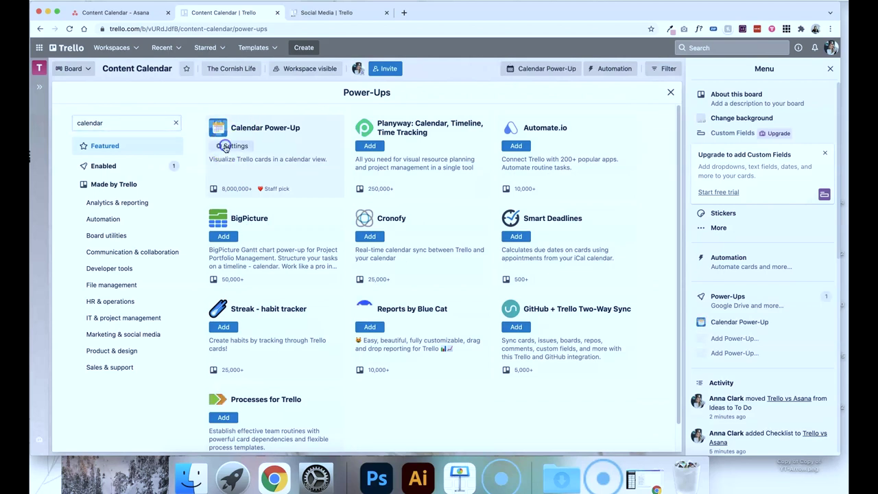
click(672, 97)
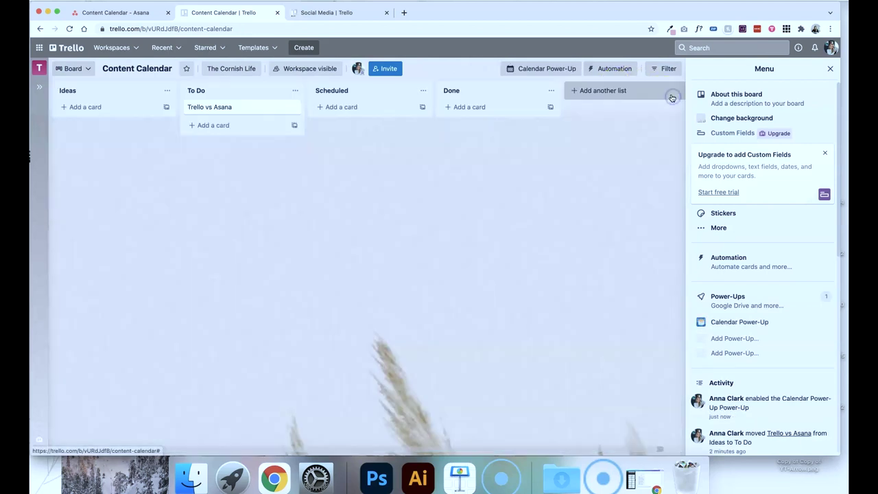
Step: Examine the Trello board's calendar in weekly and monthly layouts and return to the lists
click(531, 71)
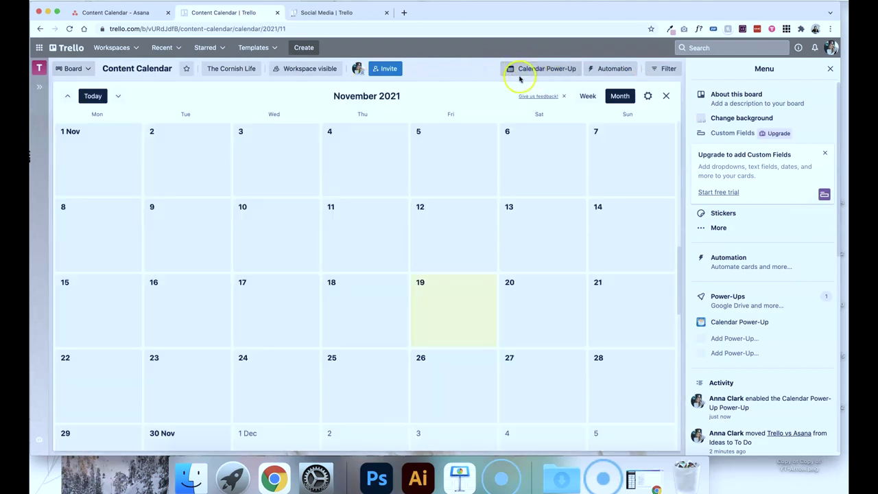
scroll(489, 277, down, 2)
scroll(488, 277, up, 5)
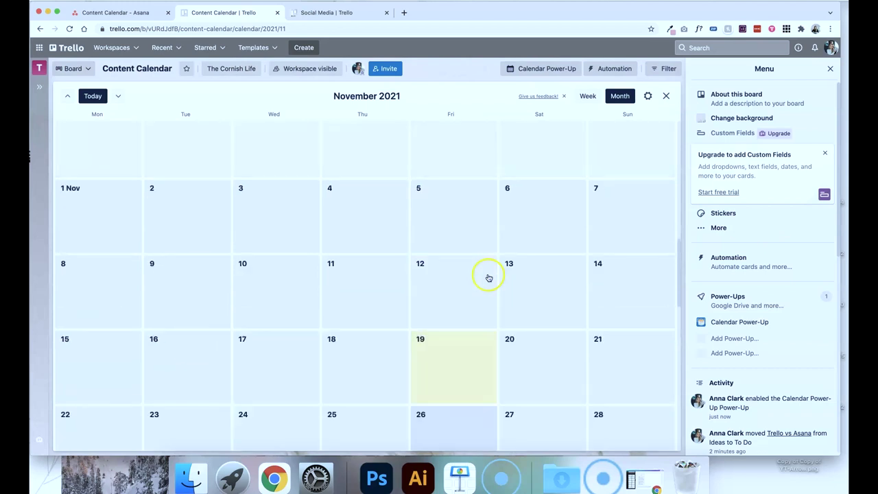
click(591, 98)
click(618, 97)
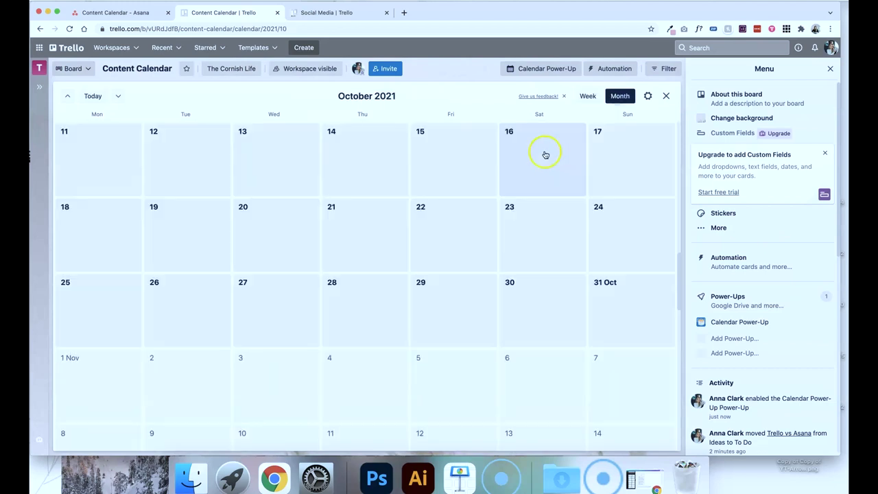
click(528, 72)
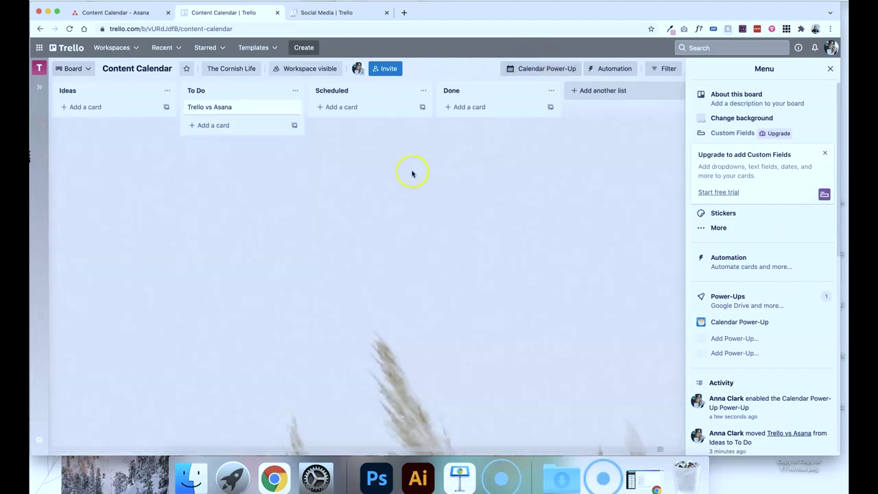
Step: Set the Trello vs Asana card's due date to 20/11/2021 at 13:49 and close the card
click(231, 111)
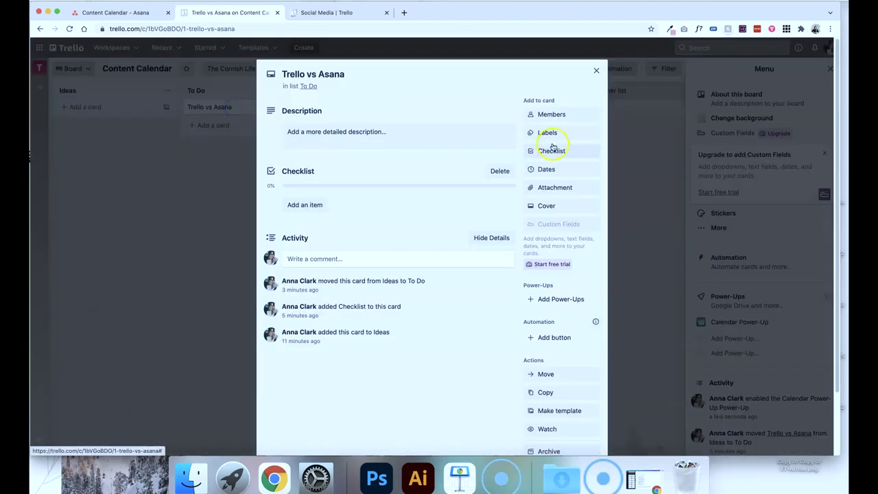
click(551, 169)
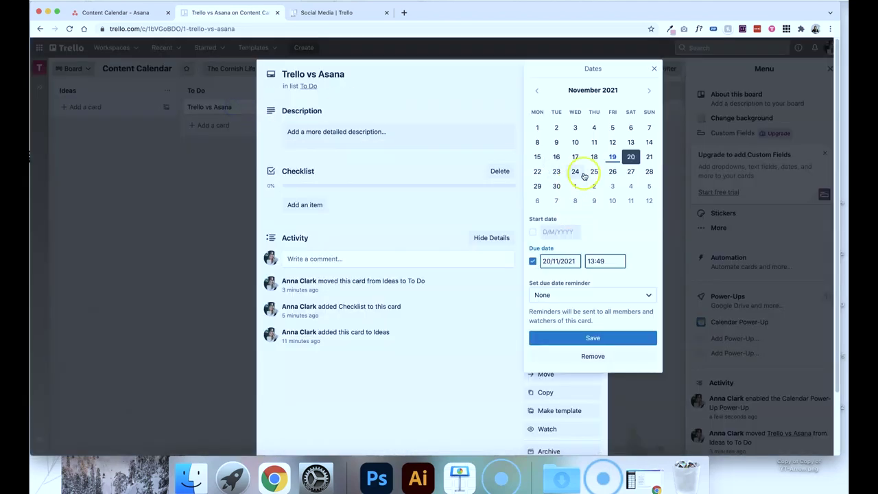
click(630, 157)
click(590, 336)
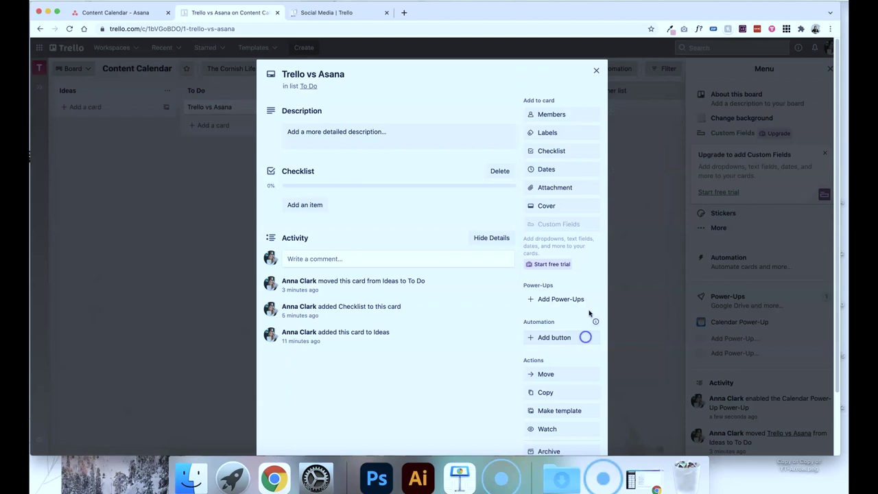
click(597, 69)
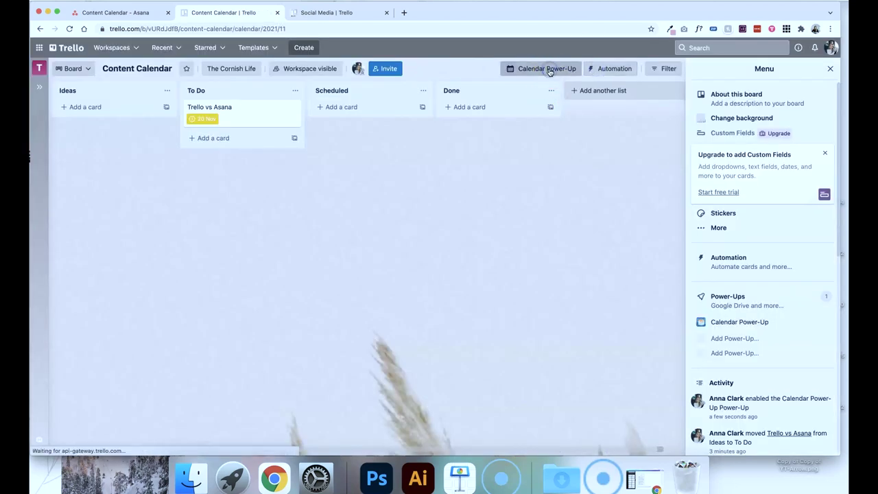
click(549, 69)
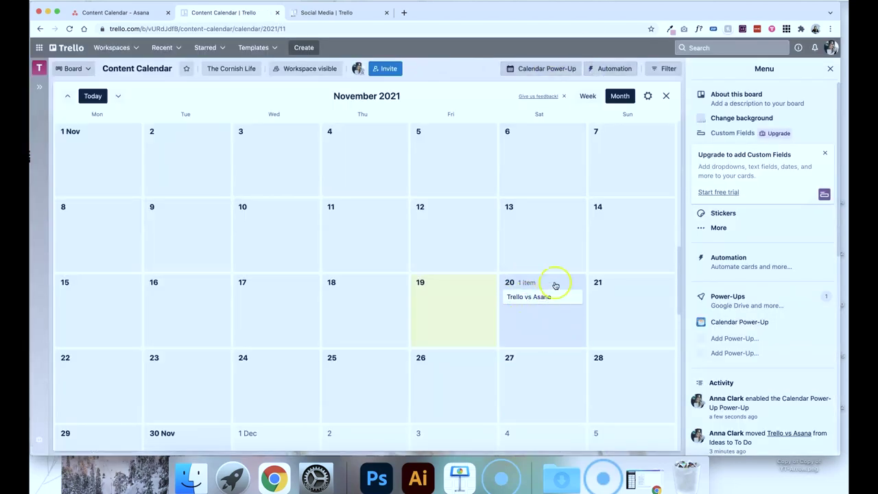
drag(541, 300, 480, 307)
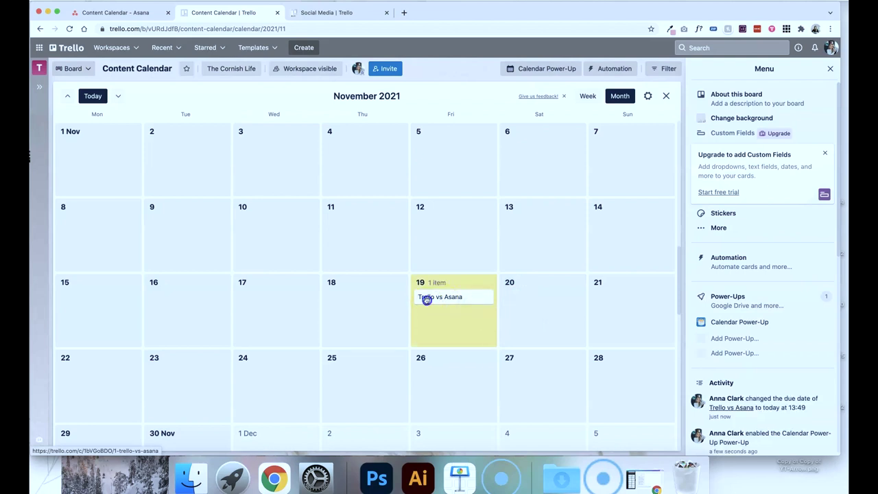
drag(421, 295, 377, 302)
Step: Add the yellow Productivity label to the Trello vs Asana card and close the card
click(378, 303)
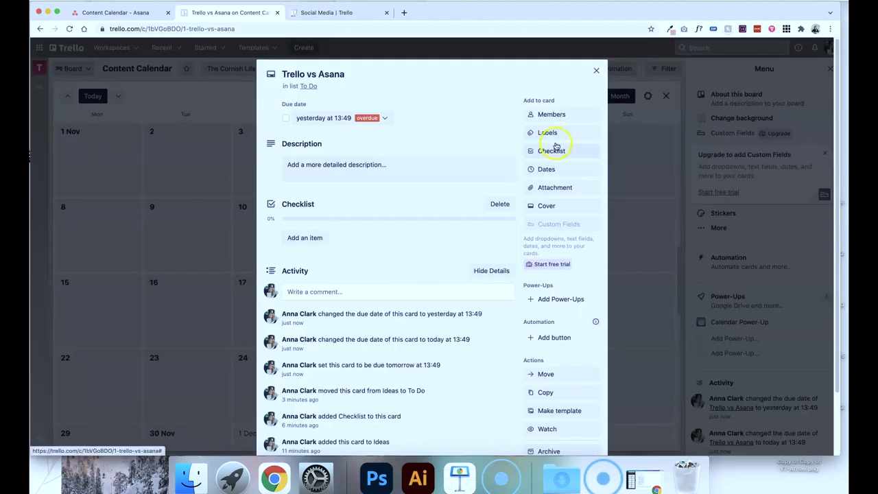
click(552, 134)
click(557, 226)
click(496, 74)
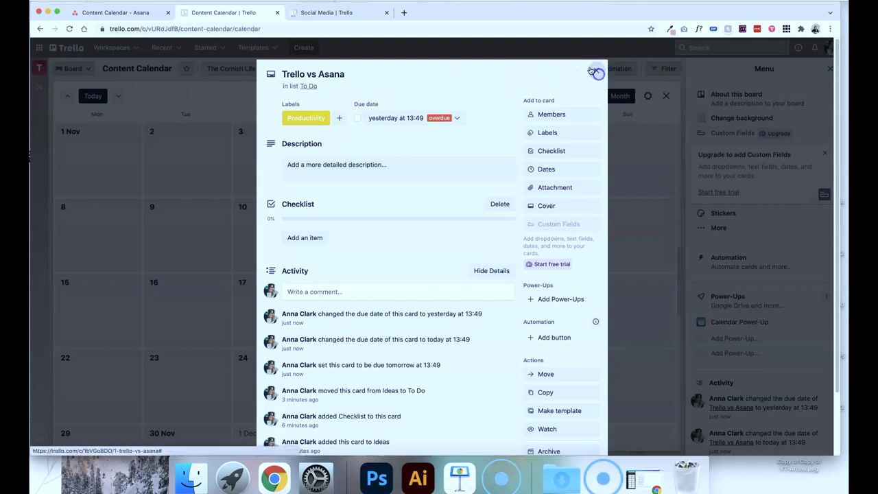
click(596, 70)
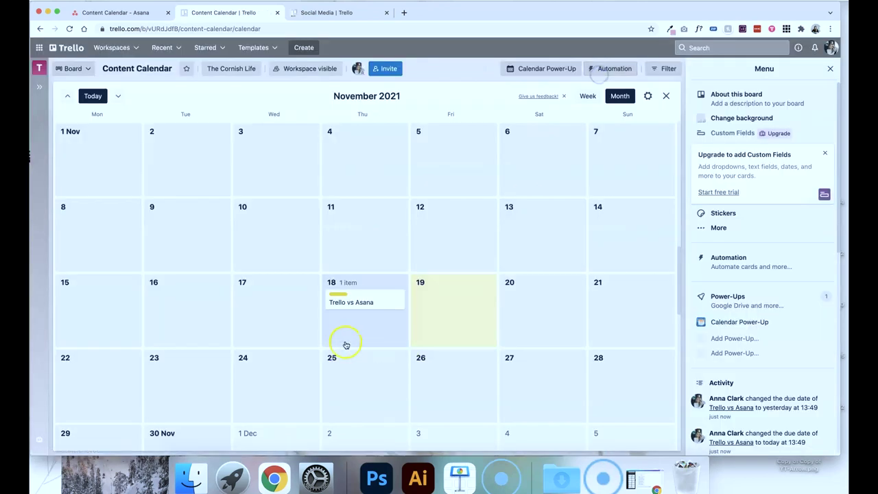
click(136, 14)
click(220, 13)
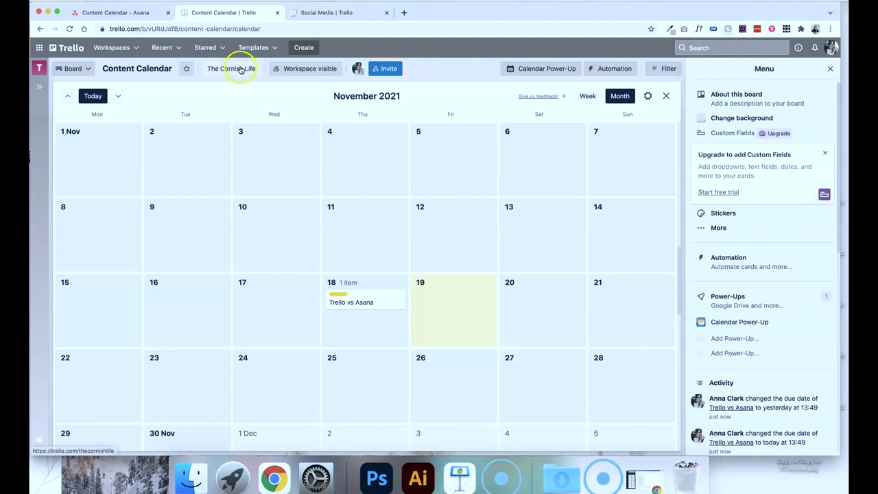
click(830, 69)
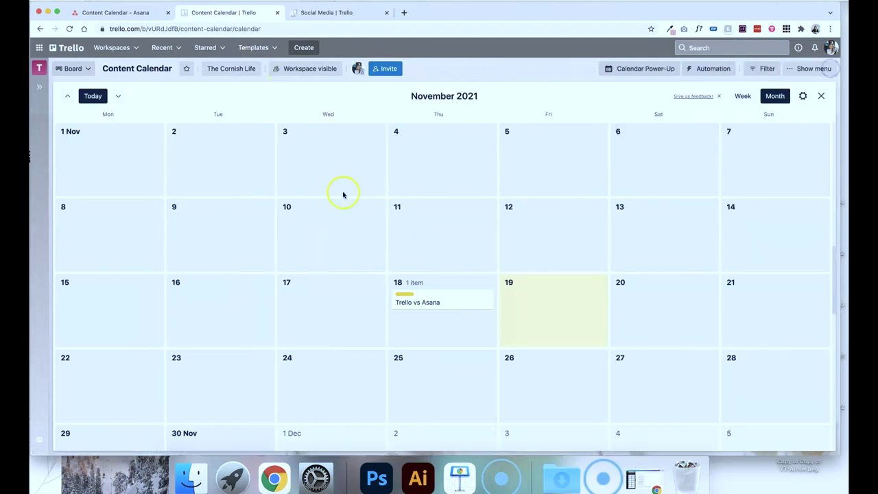
Step: Switch to Asana, show the Content Calendar project as a board, and collapse the navigation sidebar
click(110, 15)
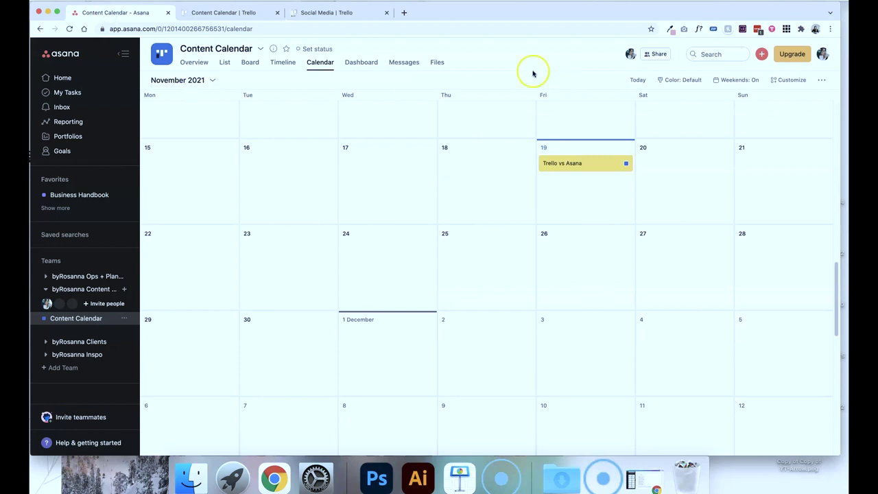
click(249, 61)
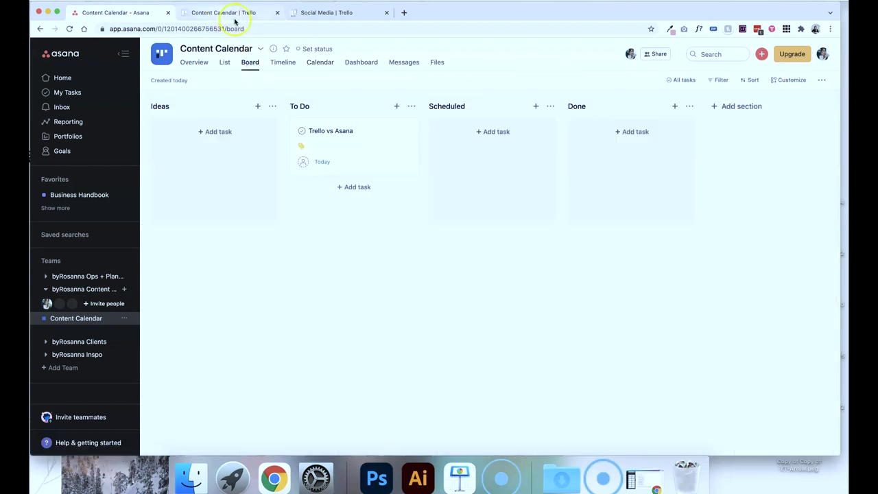
click(124, 53)
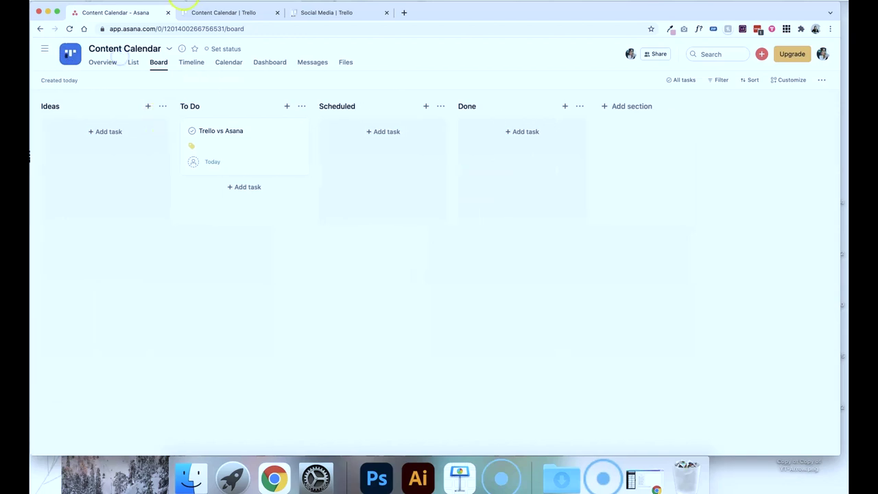
Step: Return Trello's Content Calendar from the calendar to its lists and compare it with the Asana board
click(196, 14)
click(650, 68)
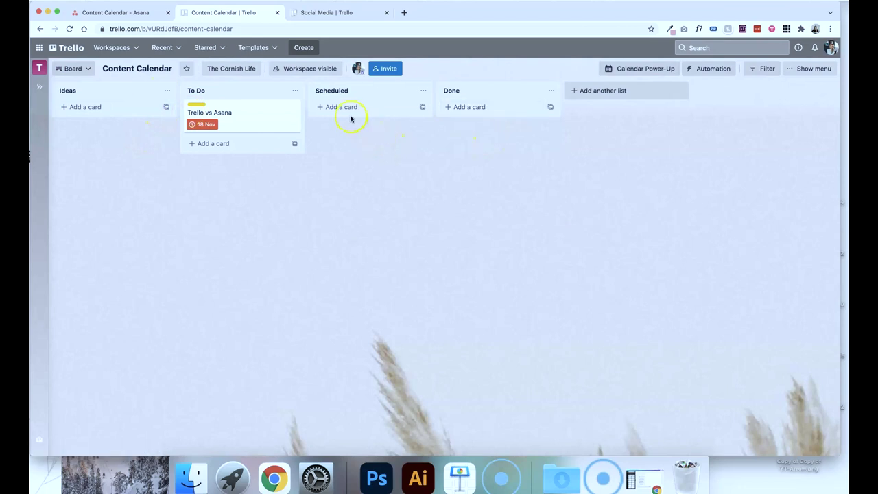
click(138, 16)
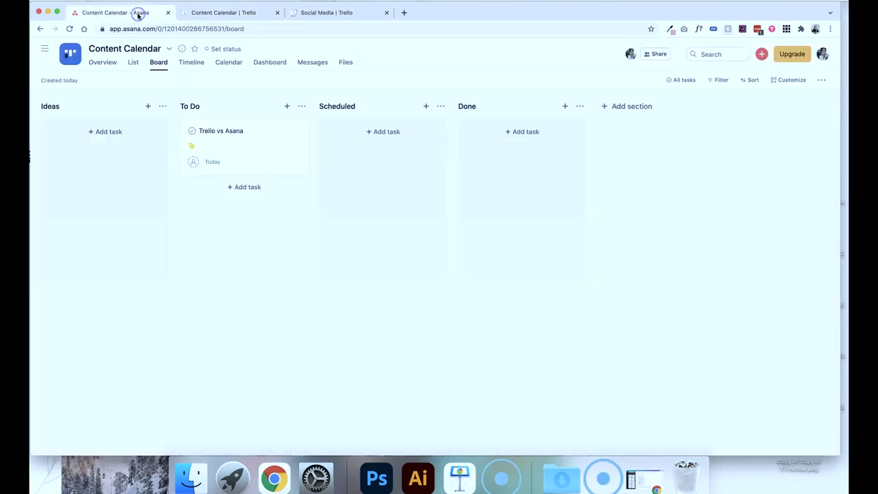
Step: Switch to Trello, search the Power-Ups for "custom fields", and add the ! Amazing Fields ! Power-Up to the Content Calendar board
click(205, 13)
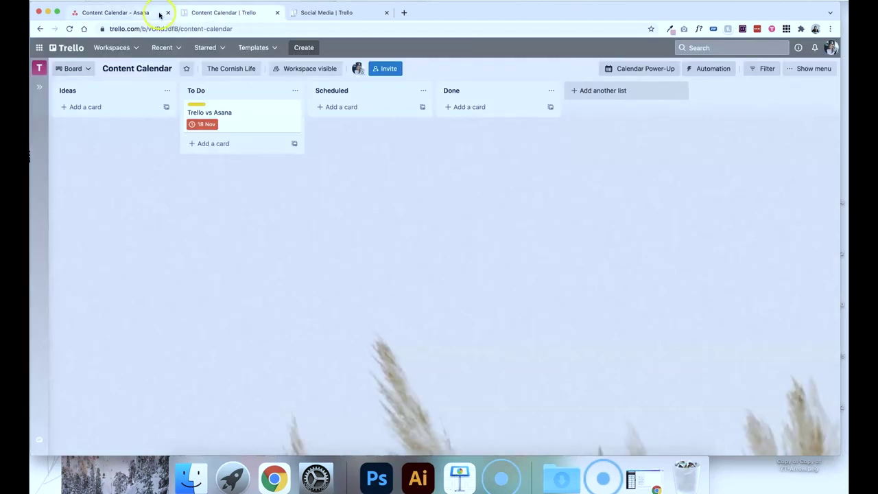
click(800, 68)
scroll(768, 245, down, 2)
click(740, 264)
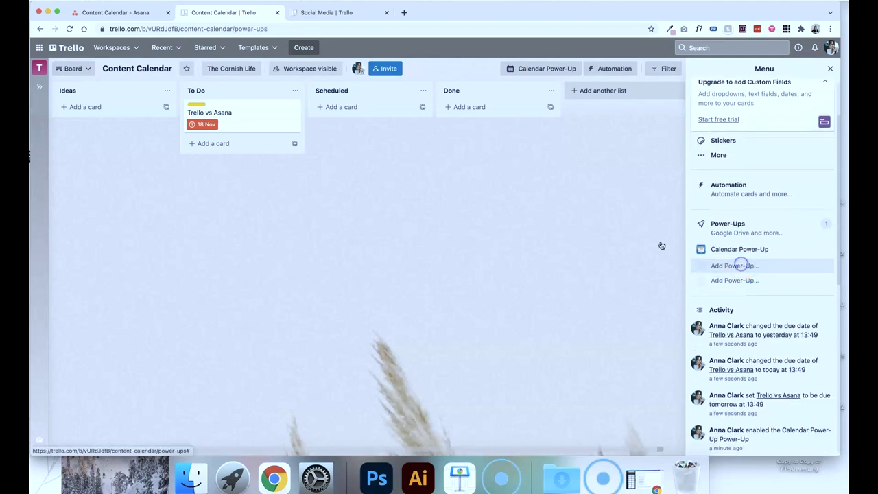
text(custom fiel)
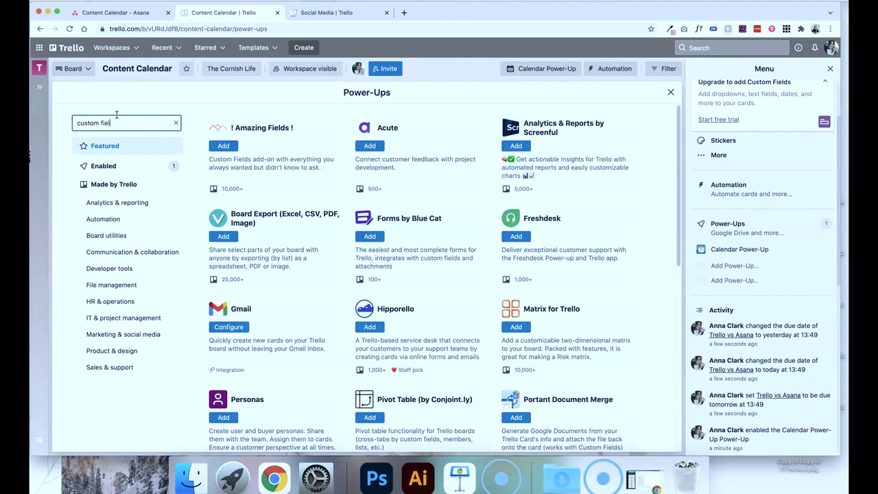
text(ds)
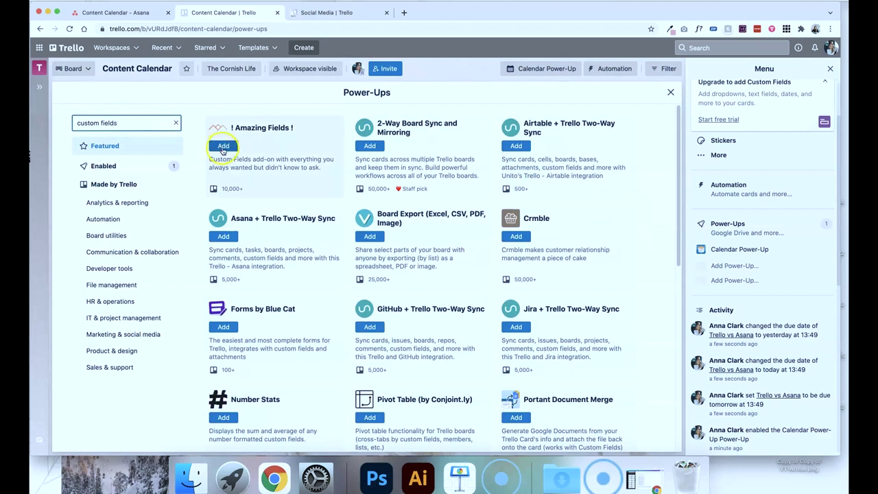
click(216, 145)
click(454, 281)
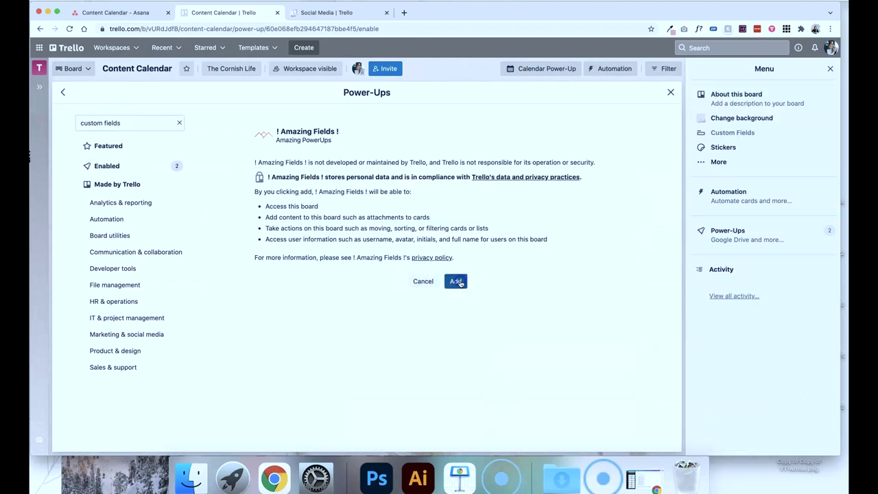
Step: Create a text field named Title in the Amazing Fields settings and return to the board
click(98, 272)
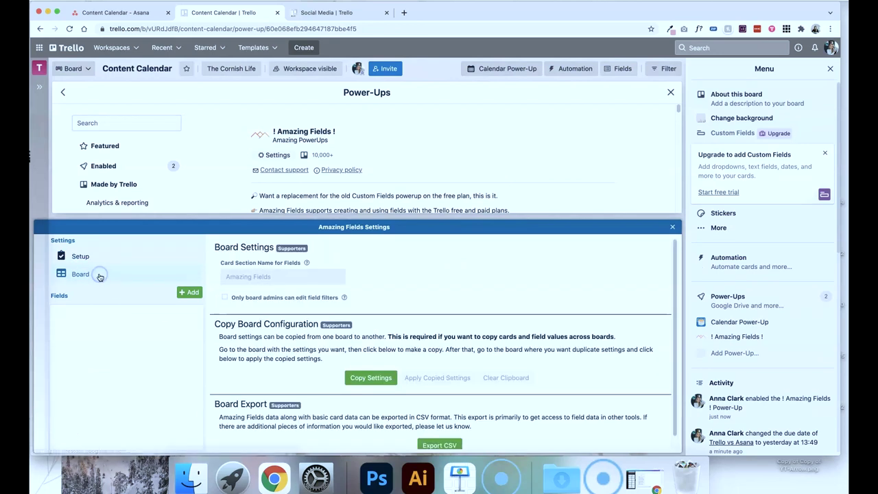
click(184, 295)
drag(274, 264, 230, 264)
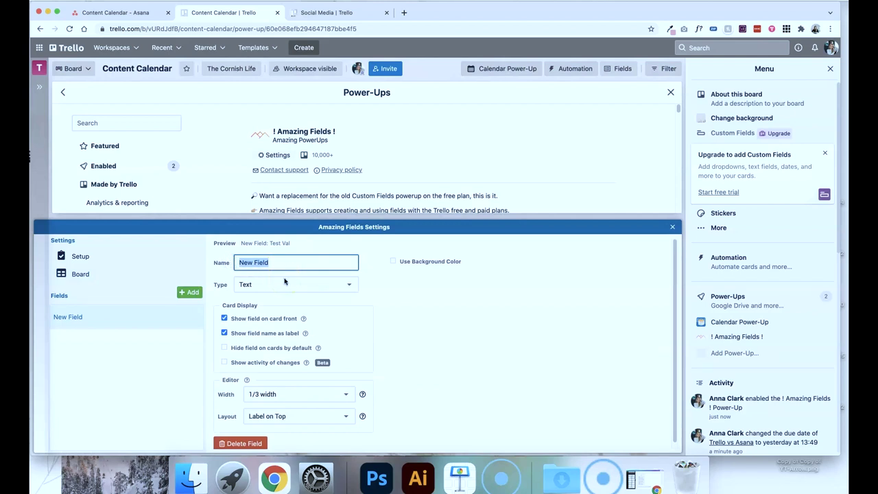
text(Title)
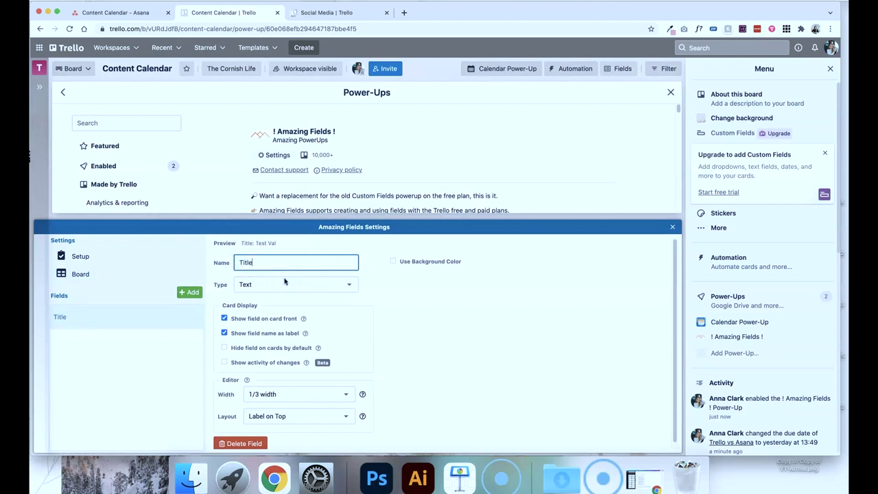
click(673, 227)
click(670, 92)
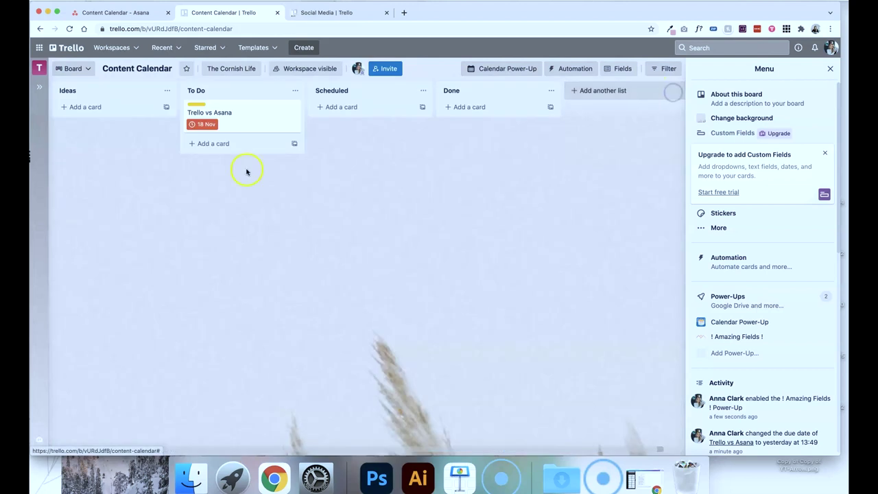
Step: Fill in the Trello vs Asana card's Title field, beginning with "Trello vs Asana: Project Management", and close the card
click(236, 116)
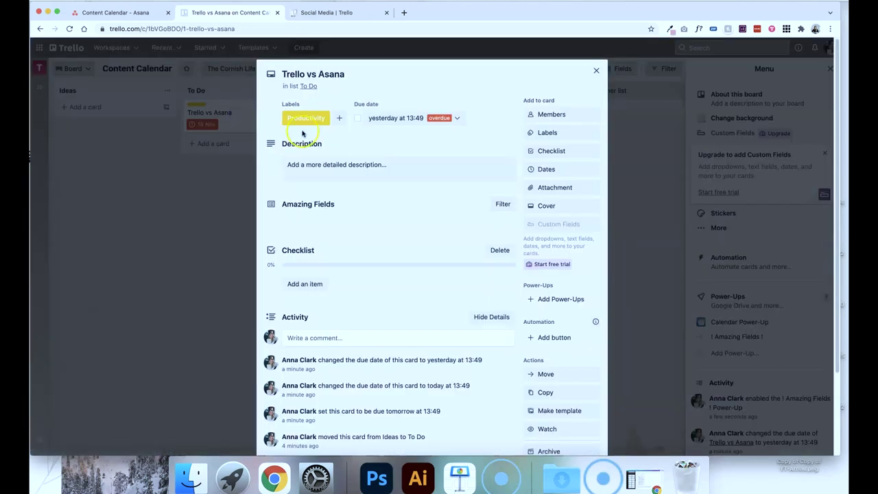
click(303, 238)
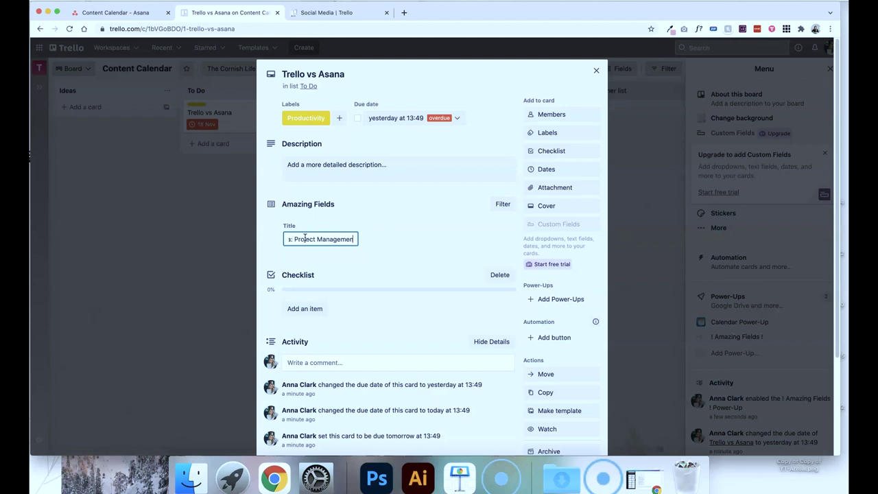
click(378, 195)
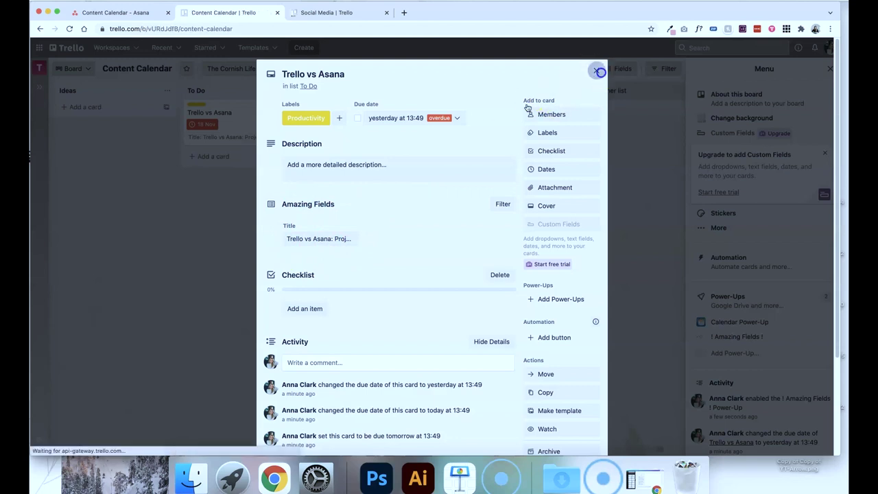
click(594, 72)
Step: Add a "Mew task" card to the Scheduled list and check the Title custom field inside it
click(350, 106)
text(Mew ta)
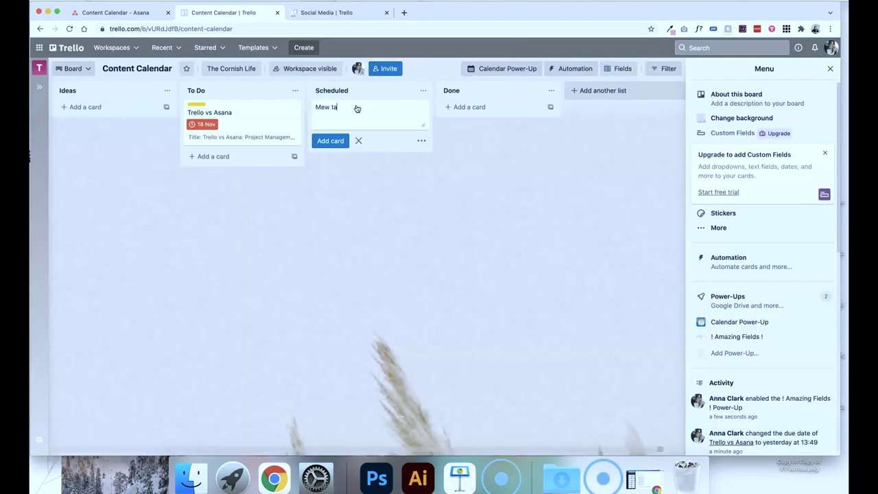
text(sk)
key(Return)
click(356, 108)
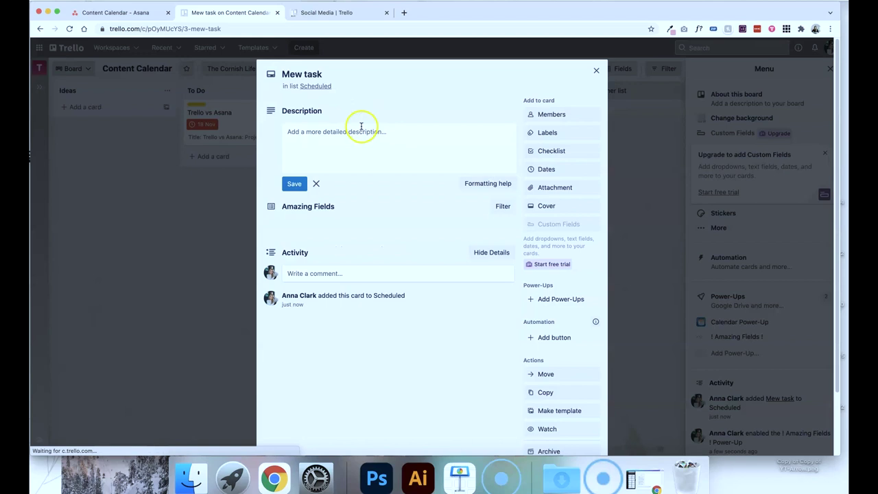
click(305, 240)
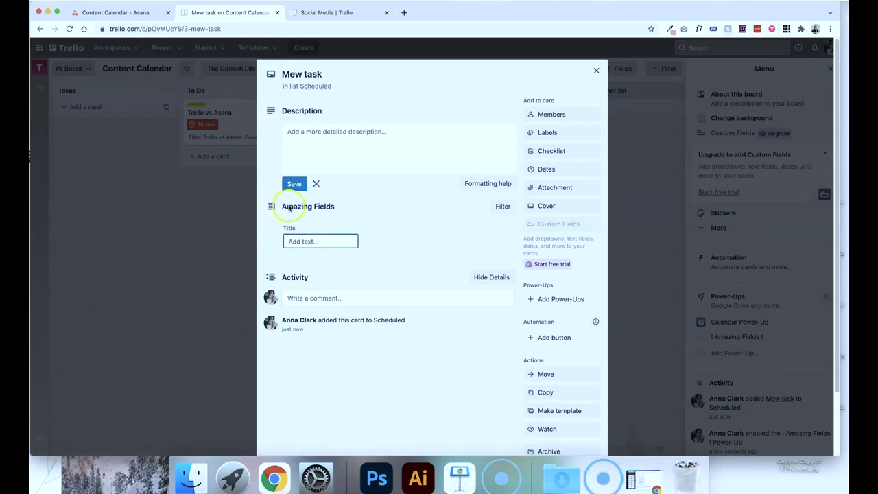
click(596, 71)
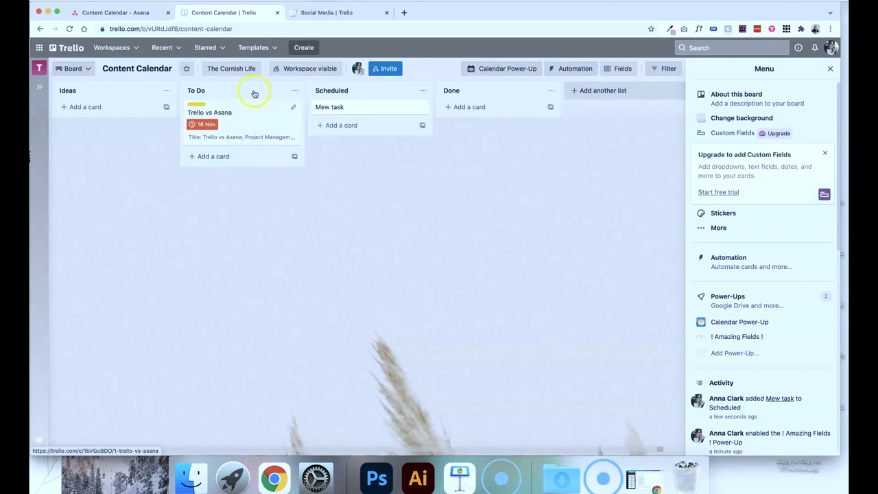
Step: Look over Asana's Content Calendar board, and return to Trello to view the board's automation options
click(131, 15)
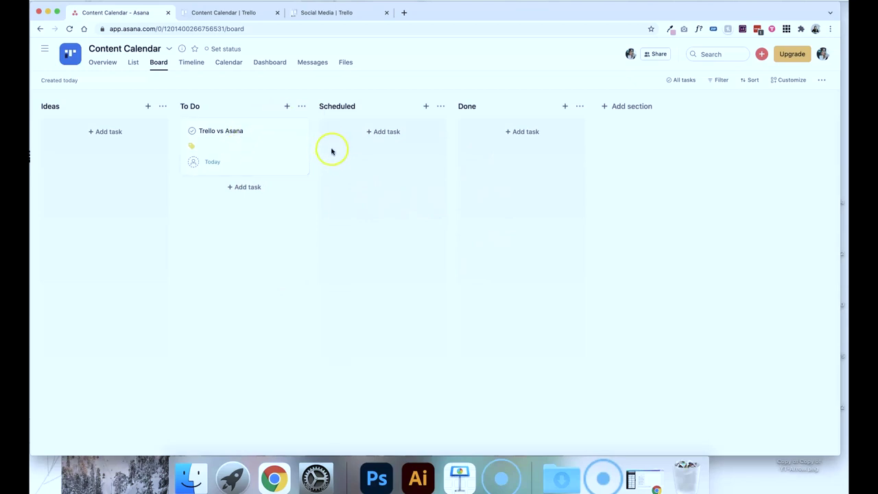
click(201, 15)
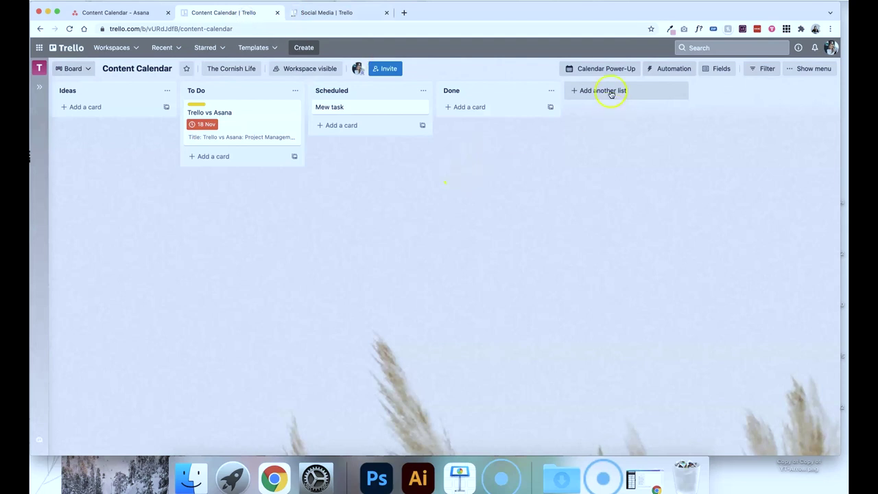
click(675, 69)
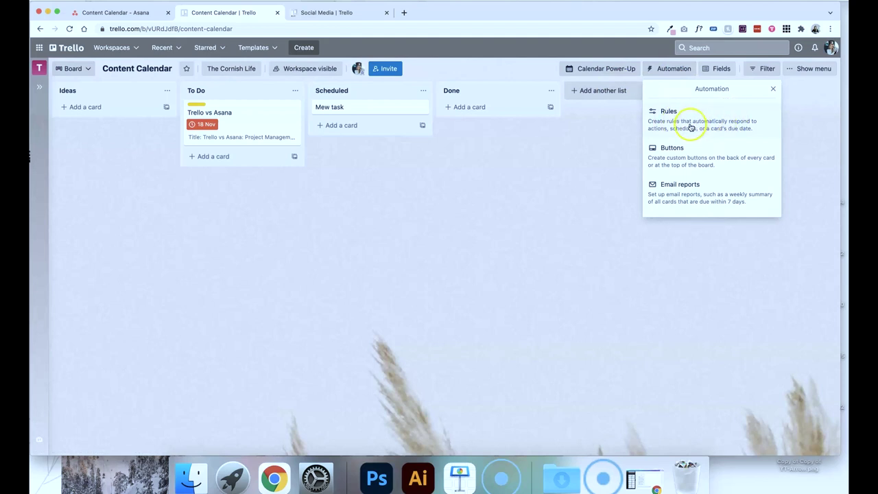
click(346, 155)
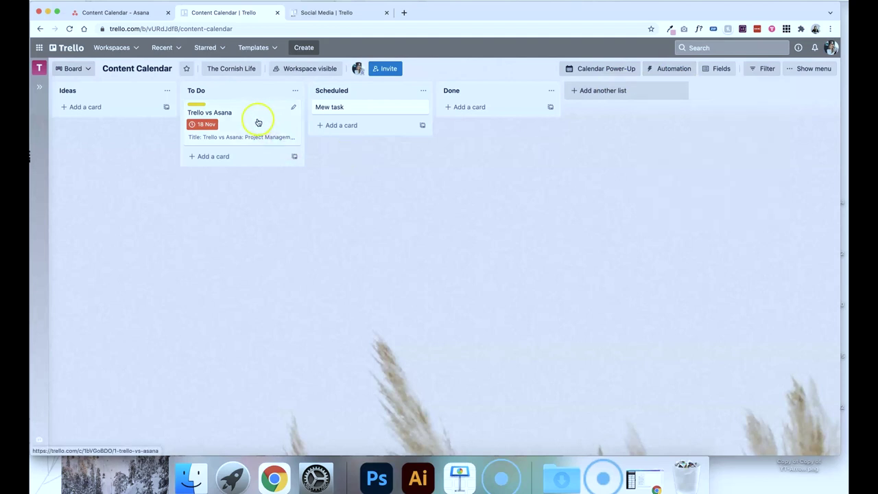
Step: Try out moving the Trello vs Asana card to Done and marking its due date complete
drag(235, 114, 500, 113)
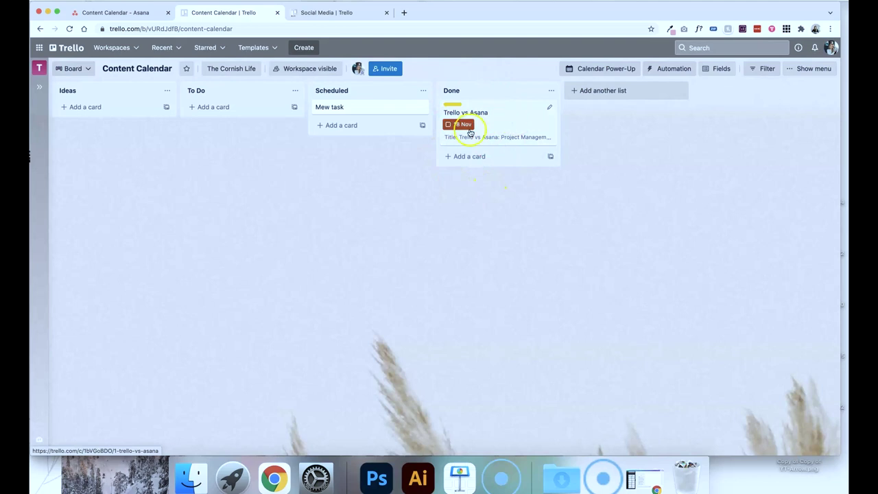
click(447, 128)
drag(516, 110, 262, 112)
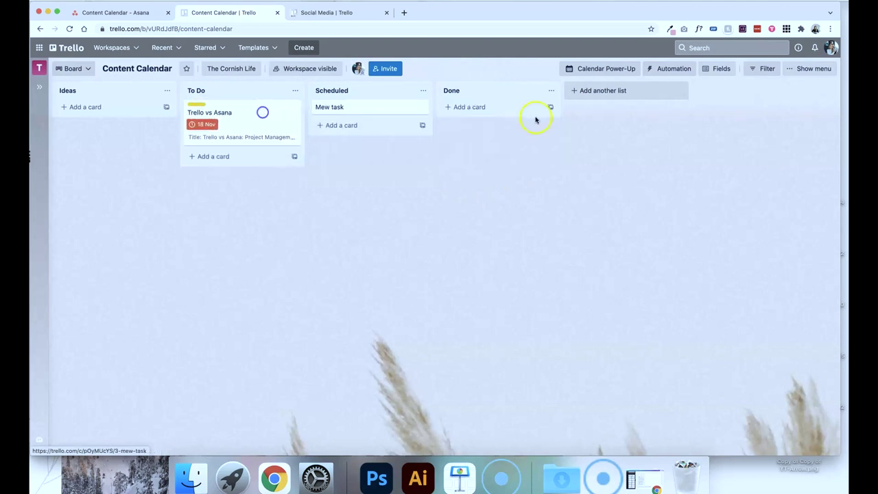
Step: Compare Trello's automation options with the Rules section among Asana's project customization options
click(674, 70)
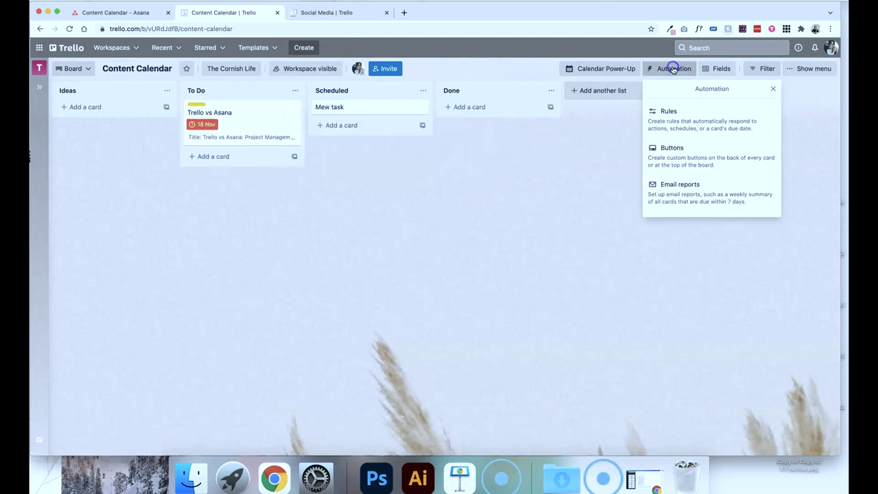
click(426, 154)
click(144, 14)
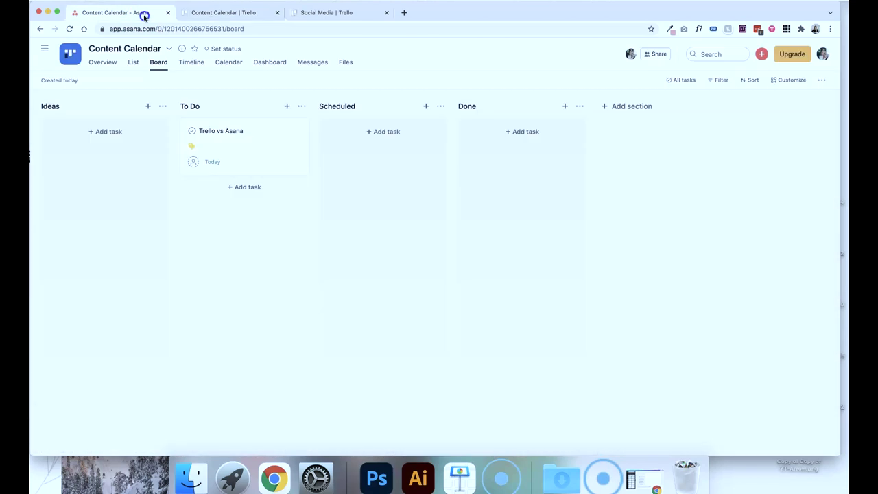
click(793, 81)
scroll(774, 284, down, 5)
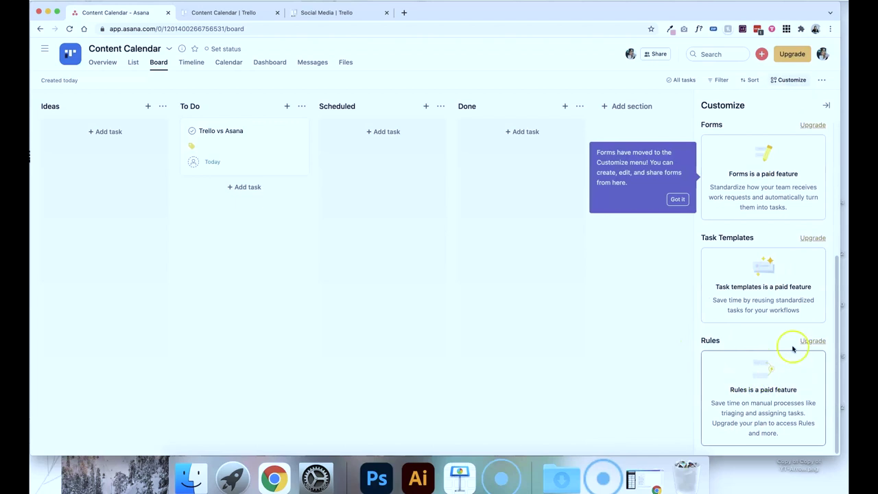
click(676, 199)
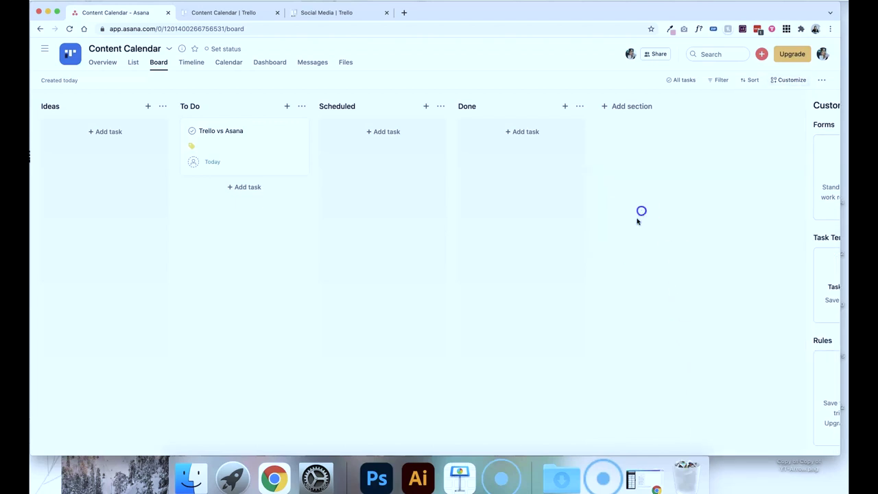
Step: Switch to Trello, browse the featured Power-Ups available for the board, and hide the board menu
click(213, 12)
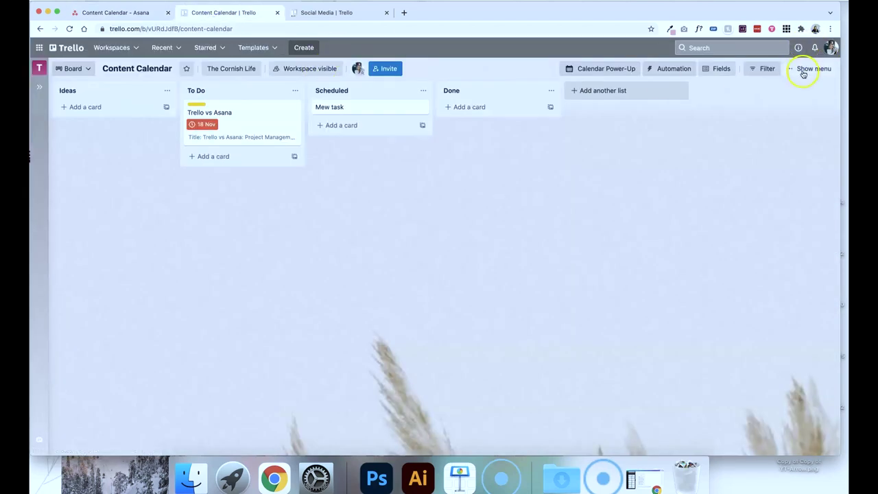
click(804, 69)
scroll(809, 310, down, 3)
click(734, 281)
scroll(356, 304, down, 15)
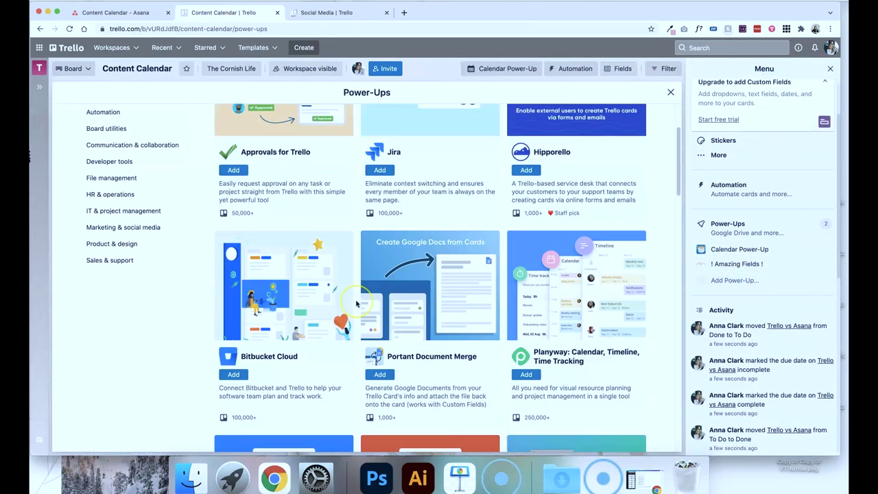
scroll(480, 240, up, 15)
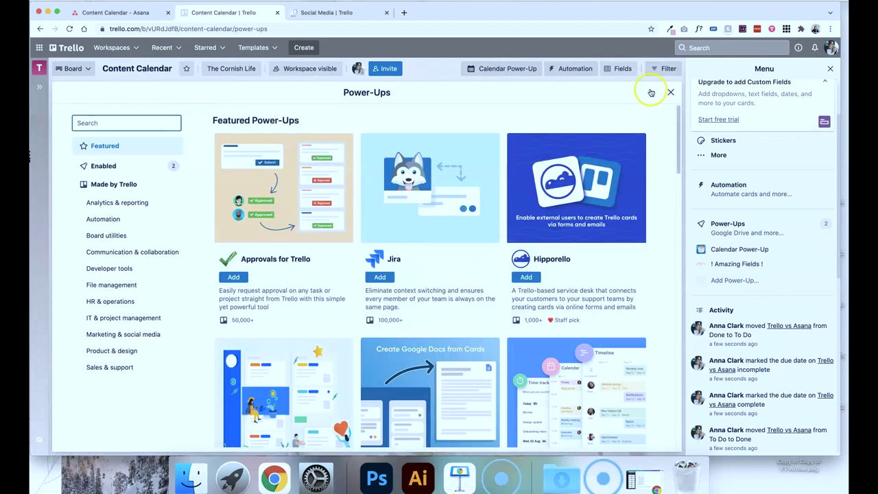
click(669, 95)
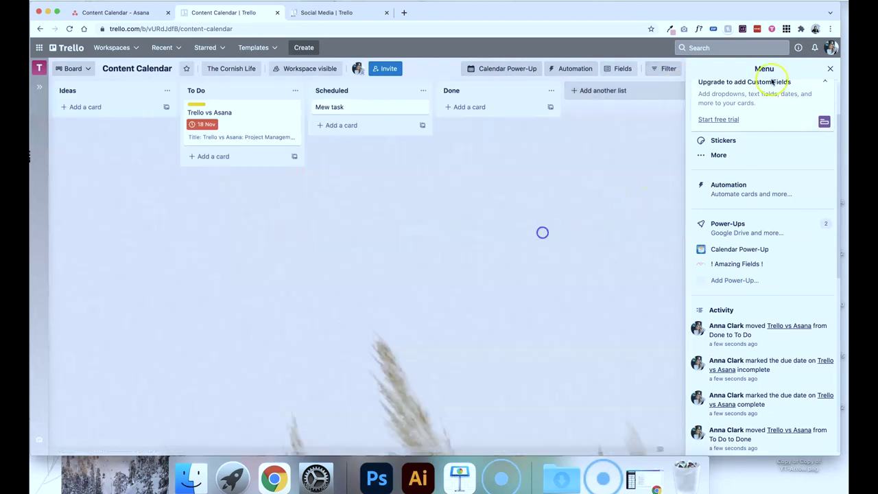
click(830, 68)
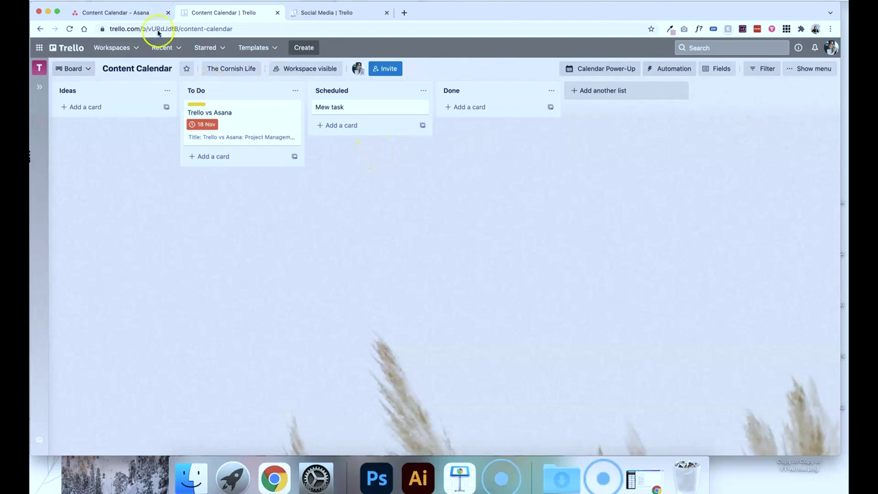
Step: Switch to Asana, open the Inbox, and examine the new message form before closing it unsent
click(123, 13)
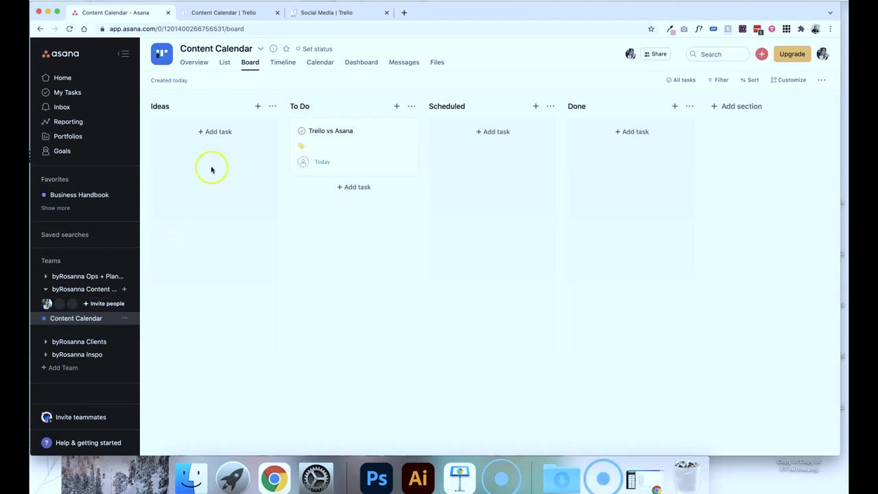
click(62, 107)
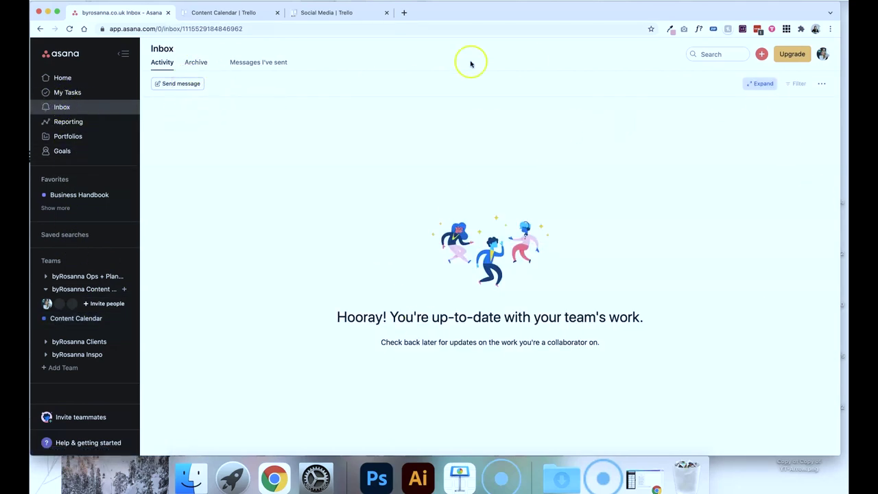
click(189, 85)
click(675, 186)
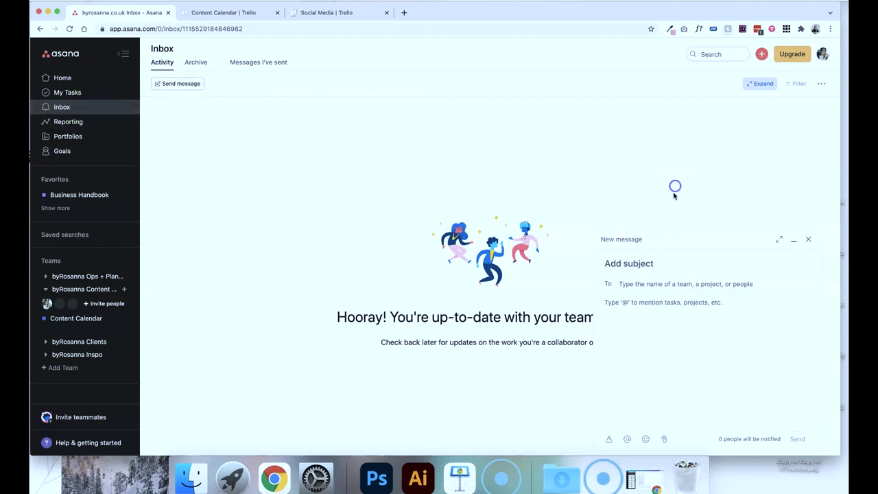
click(809, 240)
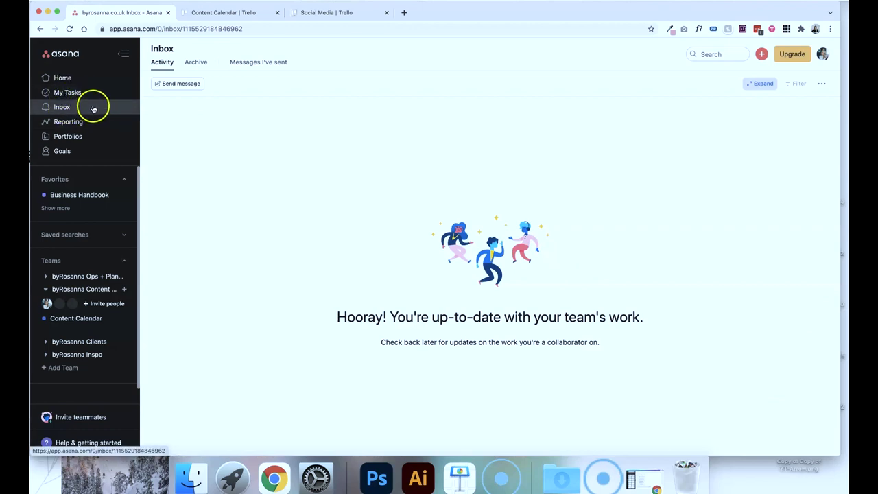
Step: View the Reporting and Portfolios pages in Asana
click(70, 122)
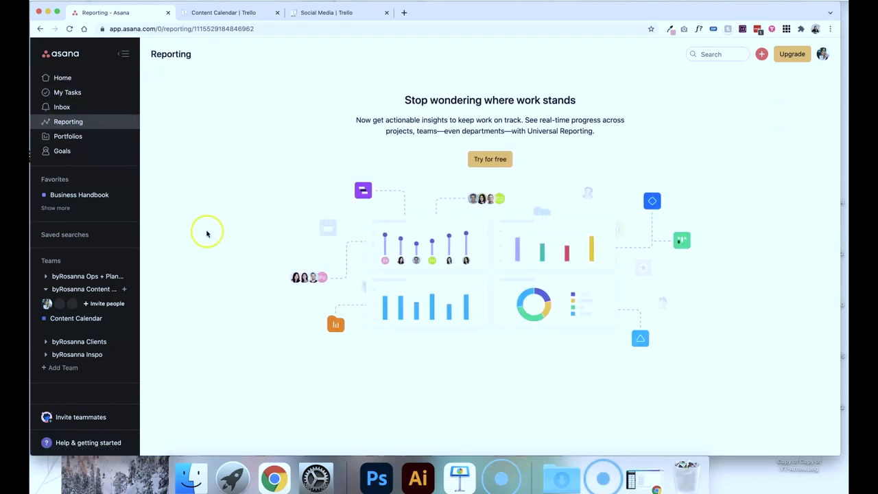
click(106, 139)
click(101, 123)
click(101, 121)
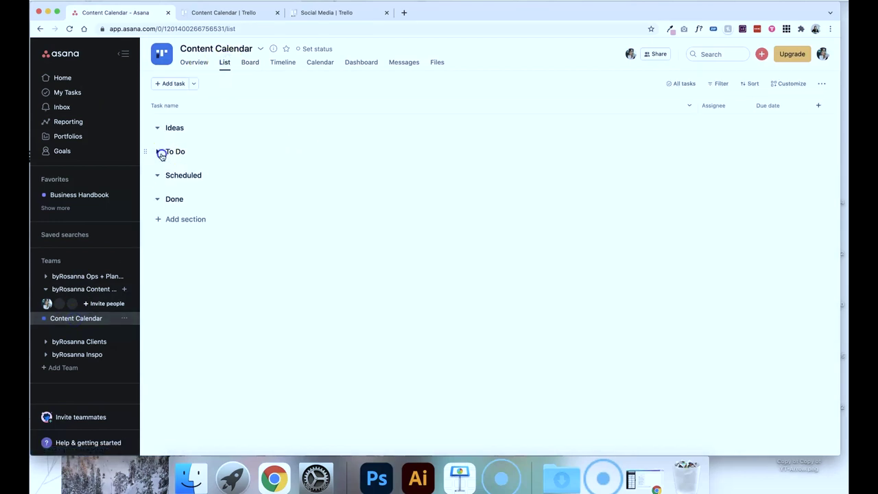
Step: Examine the Business Handbook project in list and board views, and compare its board with Trello's Content Calendar board before returning to Asana
click(81, 193)
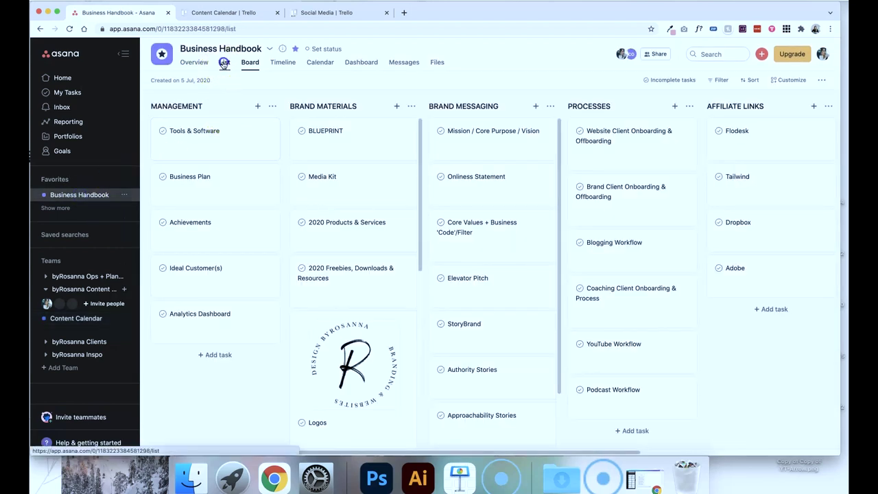
click(223, 63)
scroll(264, 203, down, 5)
scroll(265, 204, down, 5)
scroll(265, 205, up, 10)
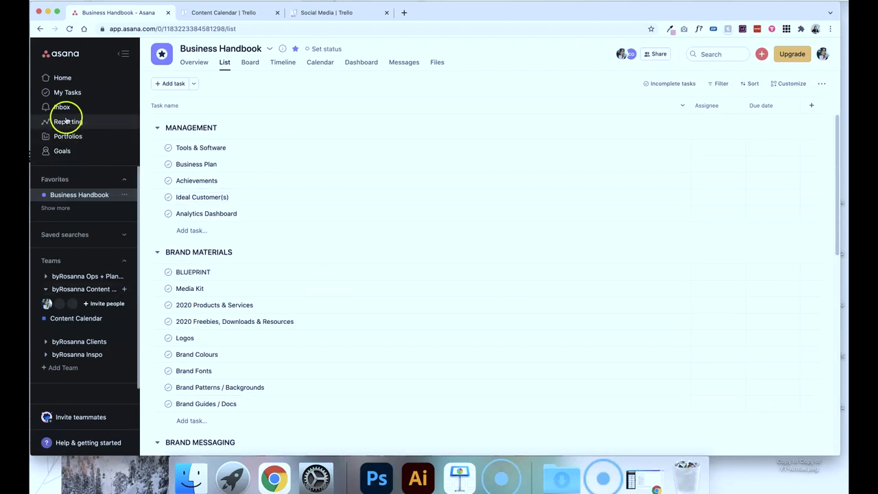
click(250, 62)
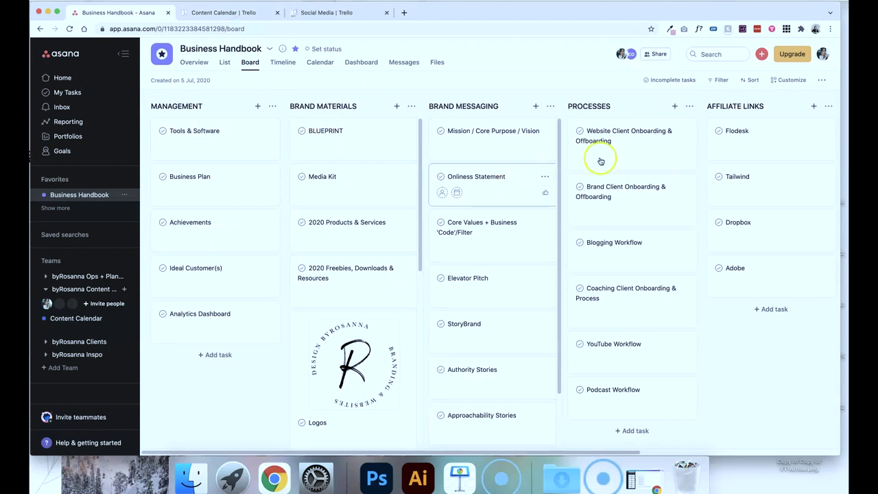
click(226, 12)
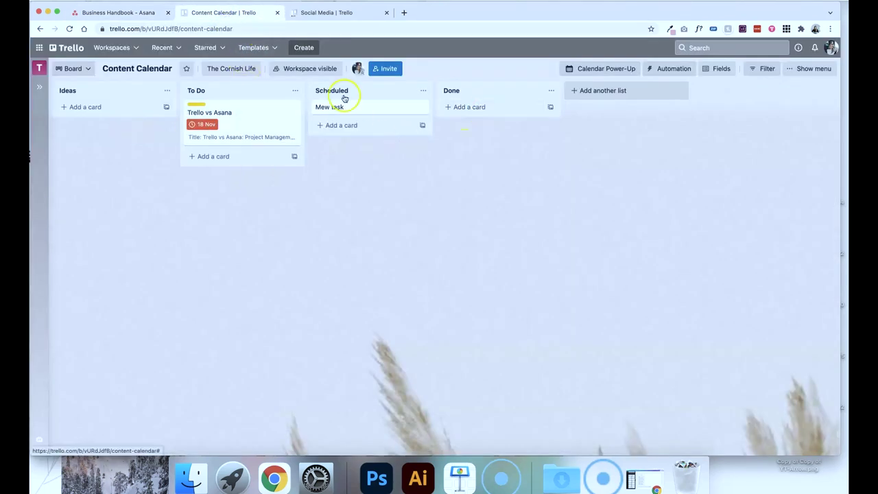
click(123, 17)
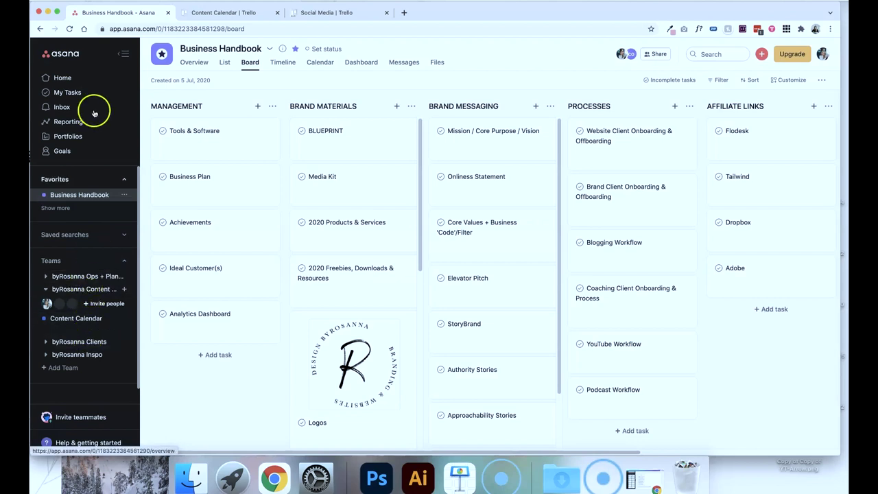
Step: Open My Tasks and look through its list, board and calendar views
click(74, 94)
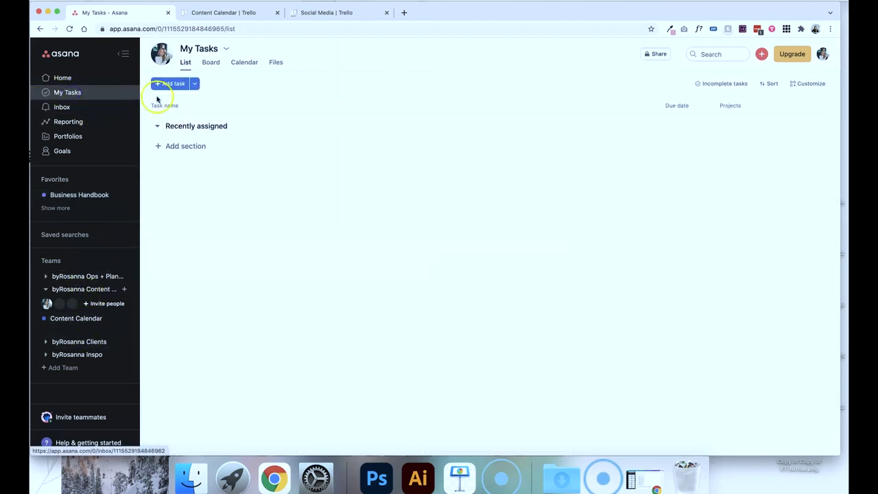
click(192, 128)
click(182, 179)
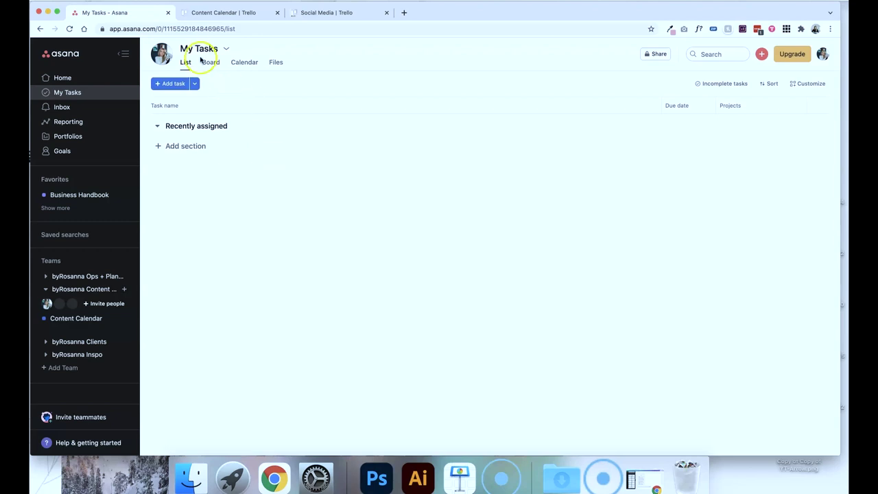
click(209, 62)
click(245, 62)
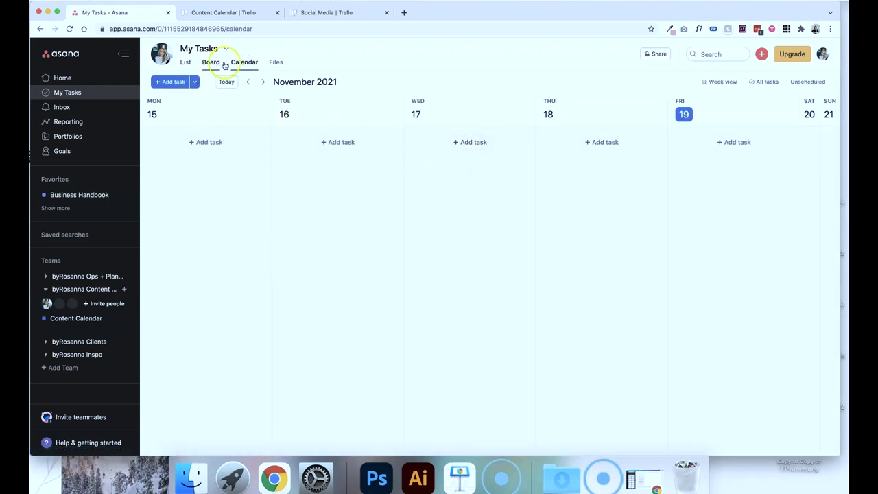